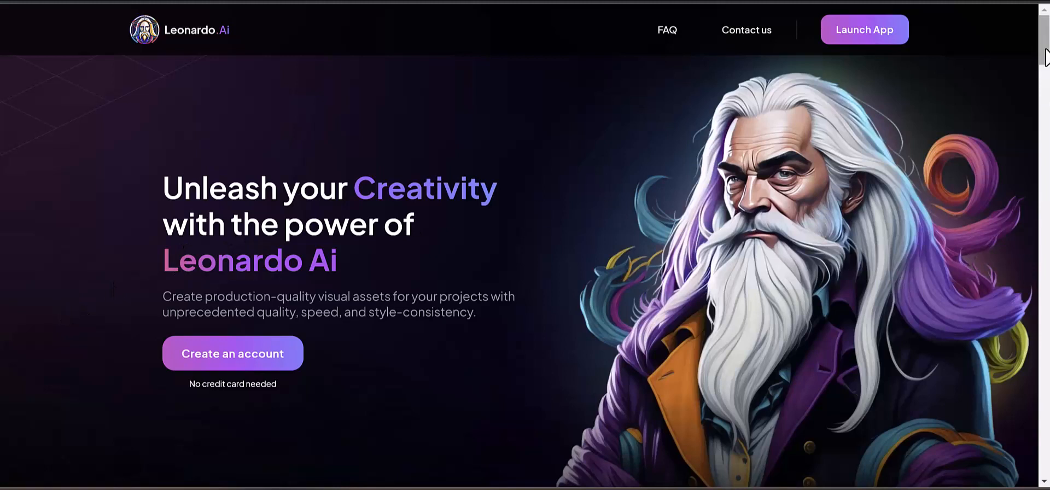
# - Look through the Leonardo.Ai landing page, covering its toolkit, fine-tuned models, platform gallery and community sections
pyautogui.moveTo(1045, 57); pyautogui.dragTo(1046, 76)
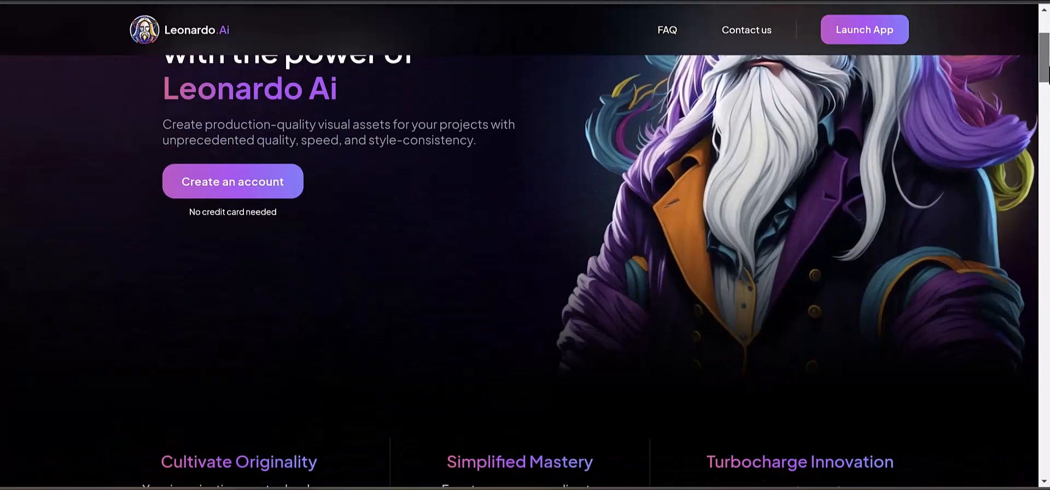
pyautogui.moveTo(1046, 76); pyautogui.dragTo(1048, 107)
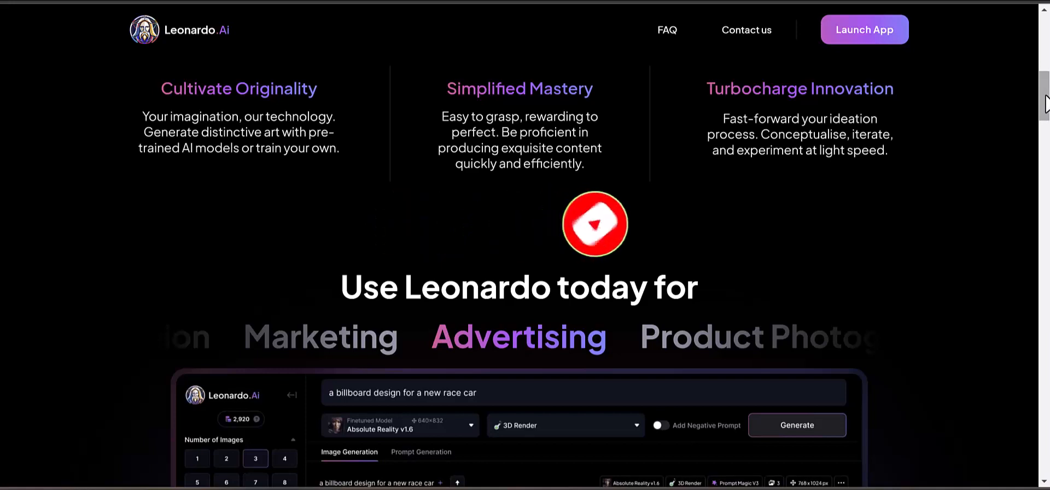
pyautogui.moveTo(1045, 107); pyautogui.dragTo(1044, 200)
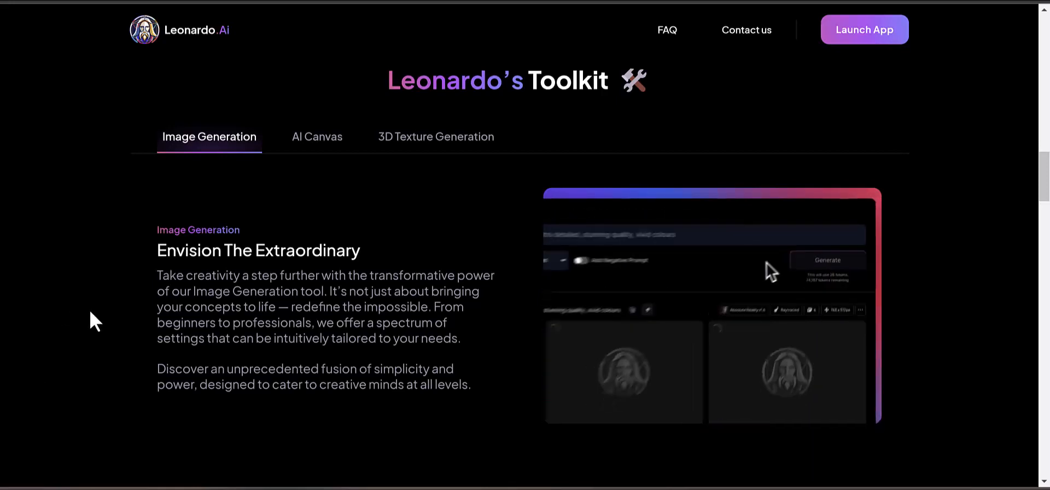
pyautogui.scroll(-5, 97, 312)
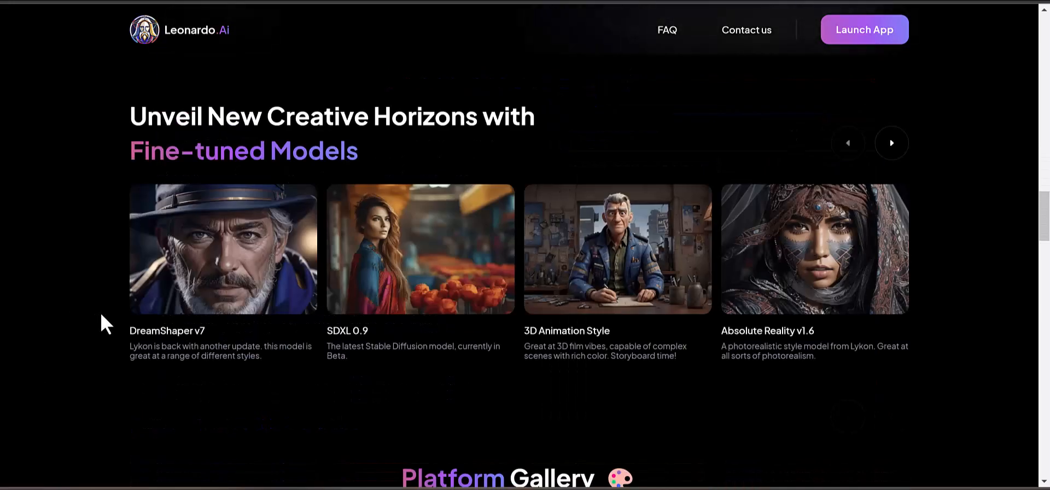
pyautogui.scroll(-5, 100, 315)
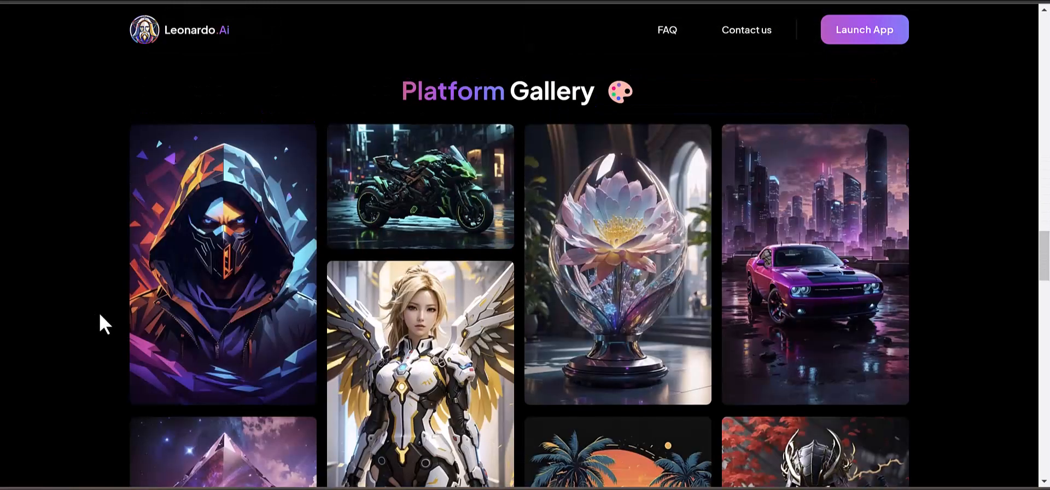
pyautogui.scroll(-5, 107, 322)
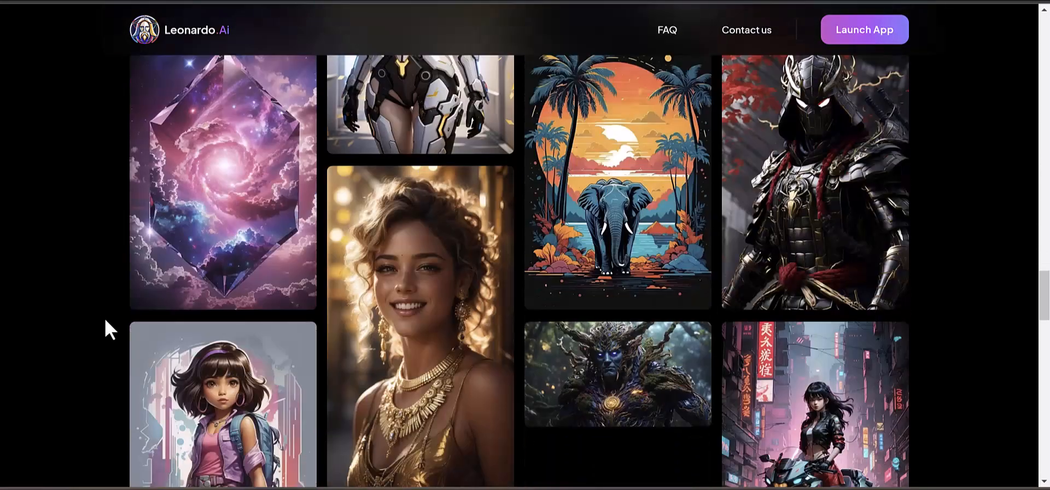
pyautogui.scroll(-5, 107, 322)
pyautogui.scroll(-7, 106, 321)
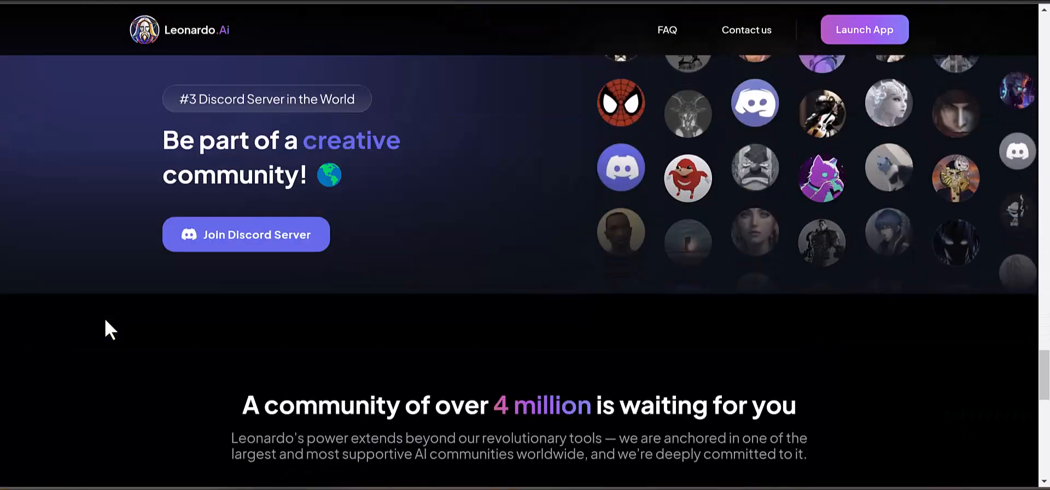
pyautogui.scroll(-7, 105, 321)
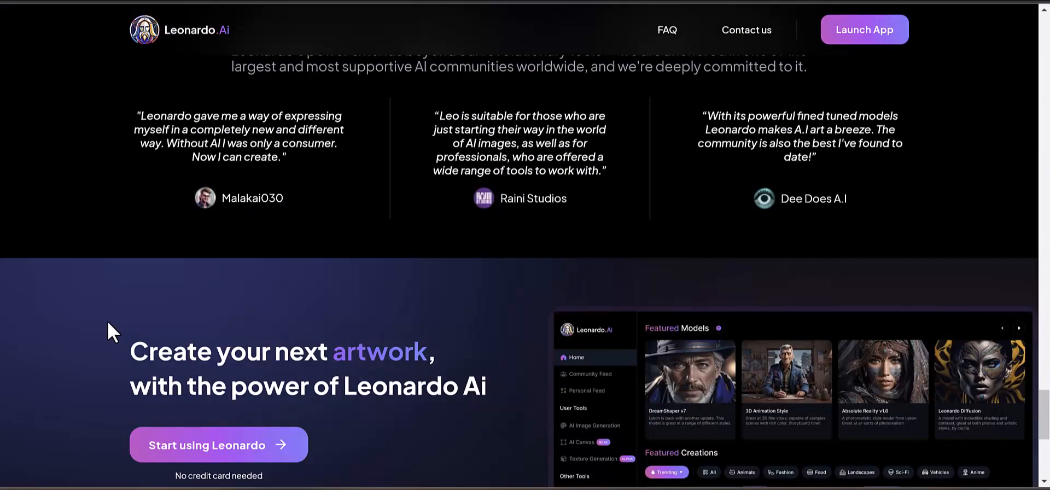
pyautogui.scroll(-6, 107, 320)
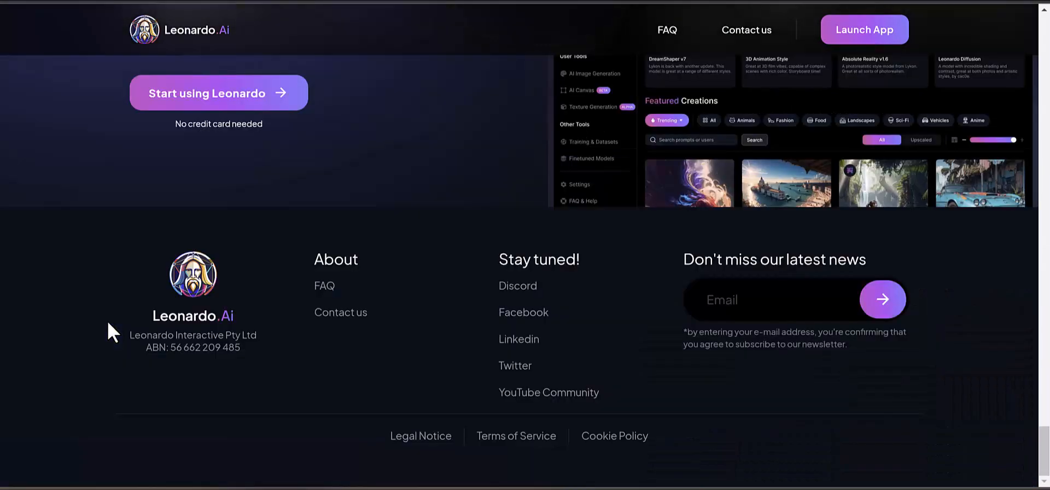
pyautogui.scroll(20, 107, 320)
pyautogui.scroll(15, 107, 320)
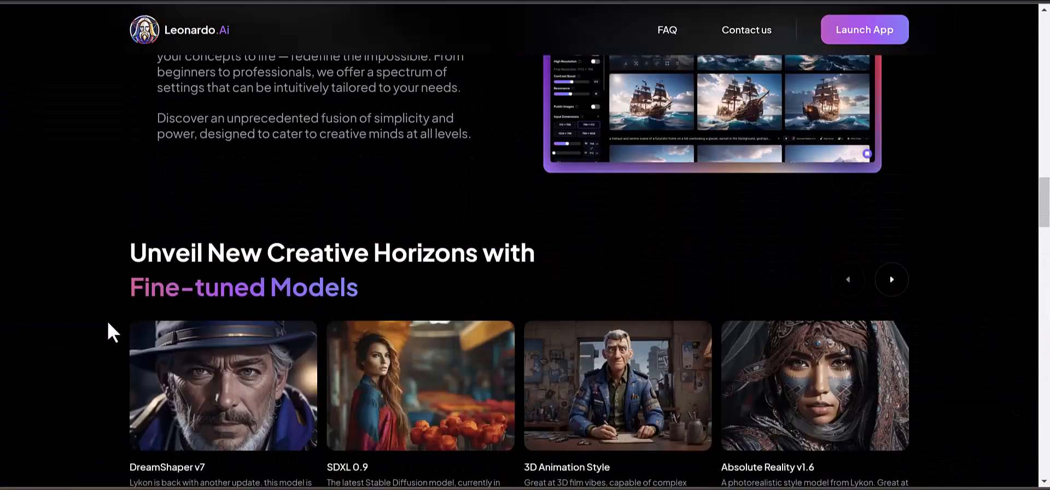
pyautogui.scroll(8, 108, 323)
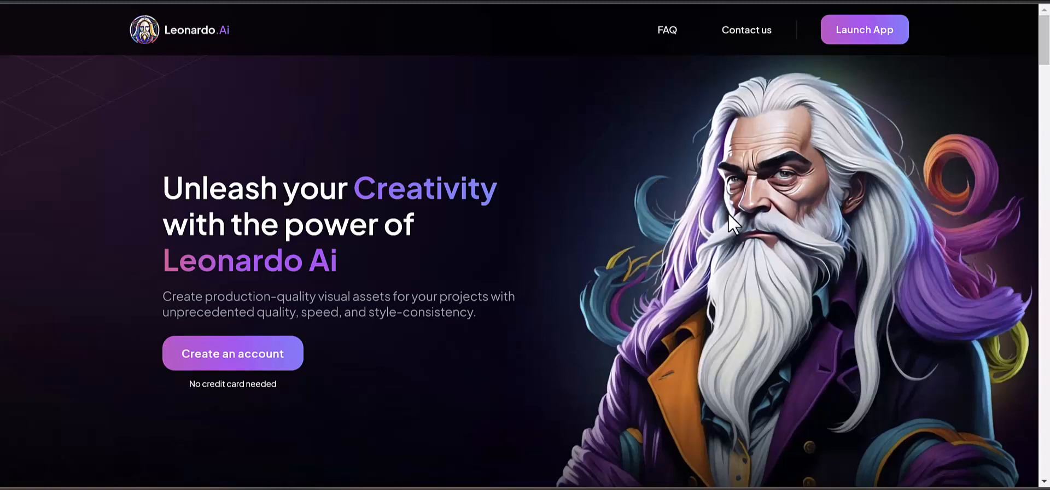
# - Start from the account creation option on the landing page and enter the app as an already whitelisted user
pyautogui.click(249, 362)
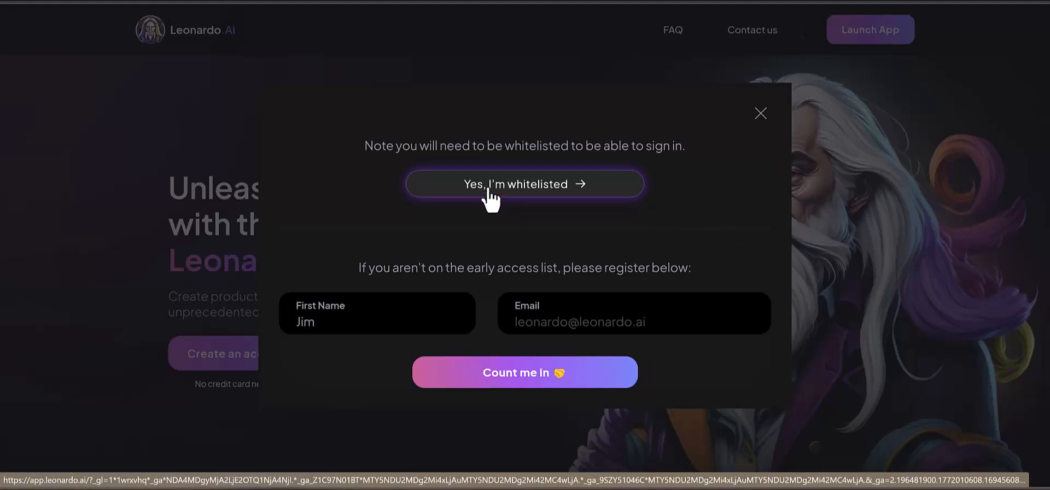
pyautogui.click(516, 187)
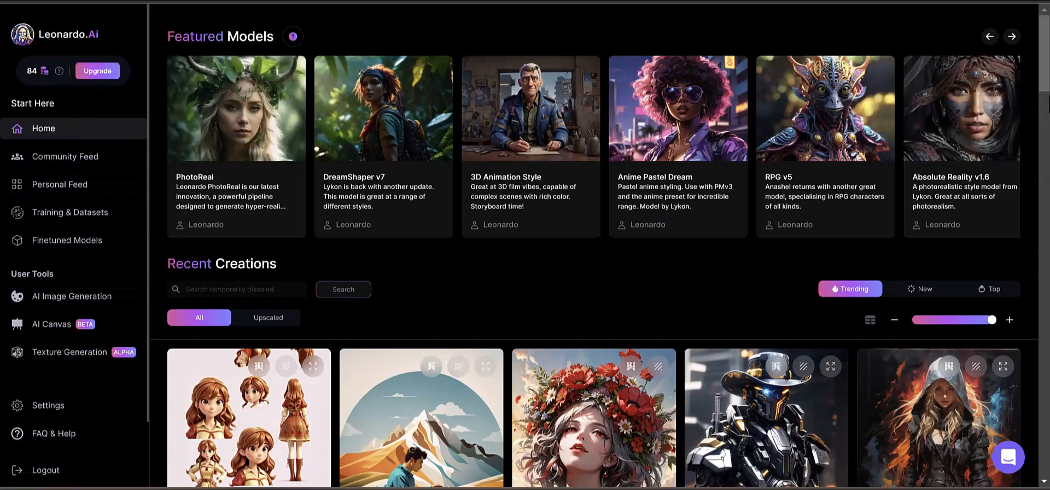
# - Browse the trending Recent Creations and open the details of the image of a queen riding a black panther
pyautogui.scroll(-3, 1041, 82)
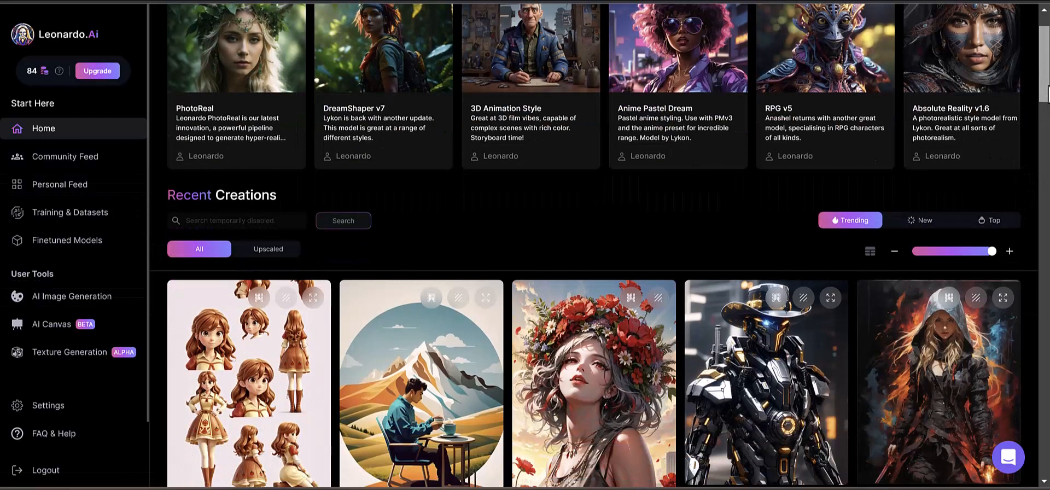
pyautogui.scroll(-6, 593, 274)
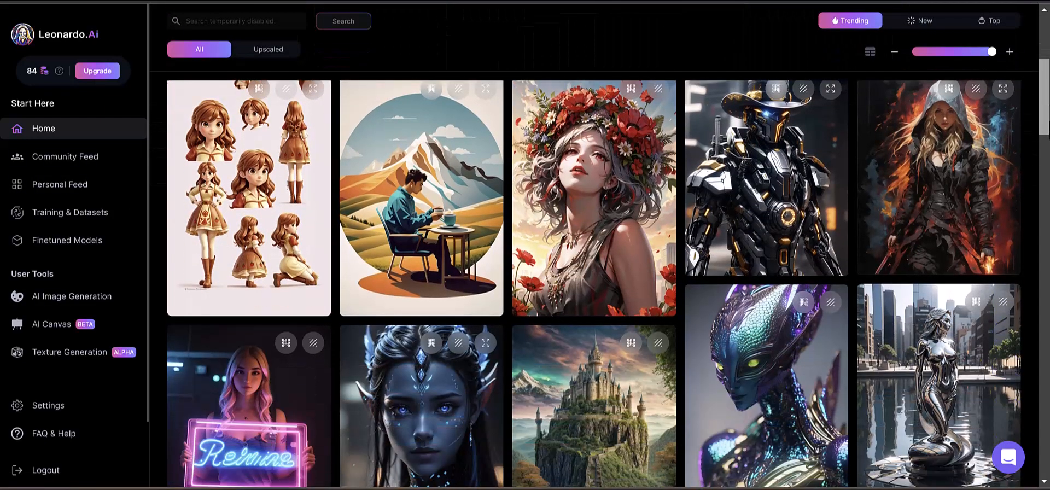
pyautogui.scroll(-6, 593, 281)
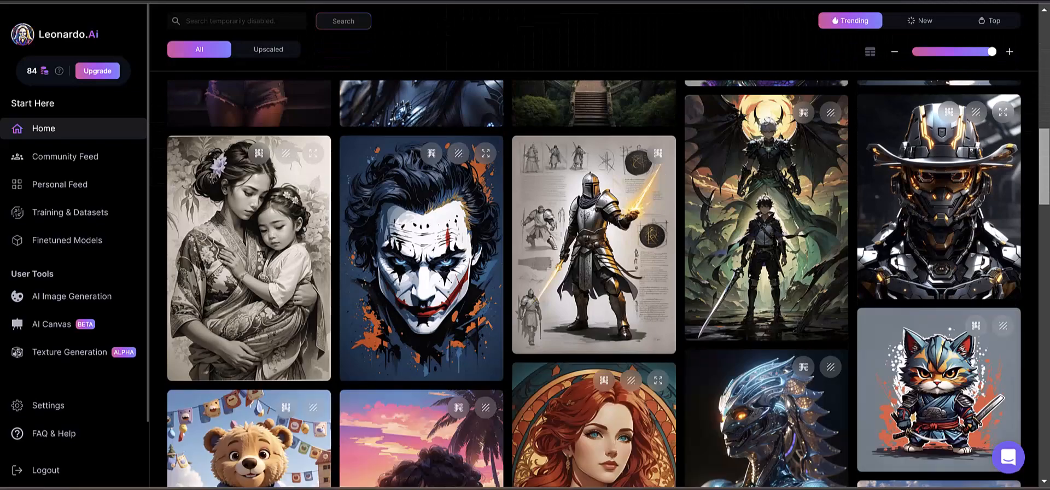
pyautogui.scroll(-7, 1045, 256)
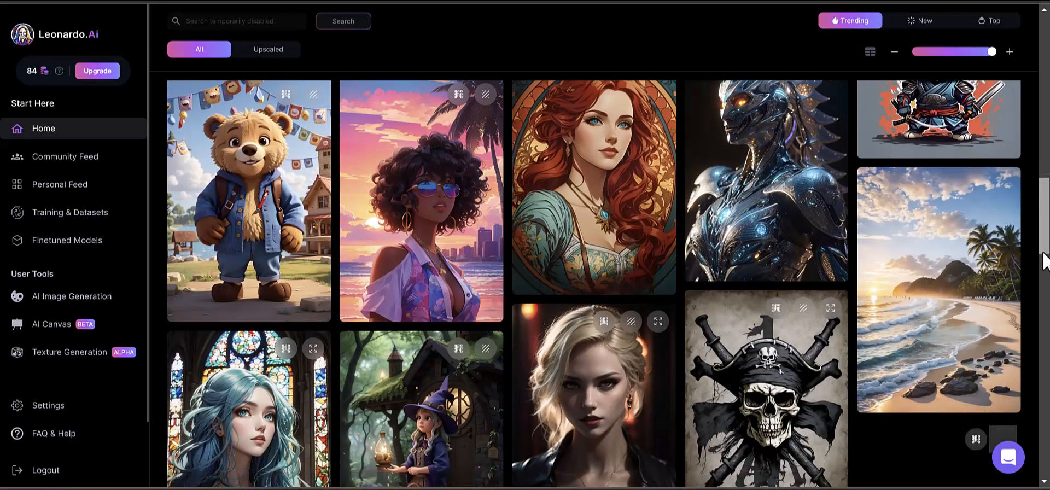
pyautogui.scroll(-8, 1044, 287)
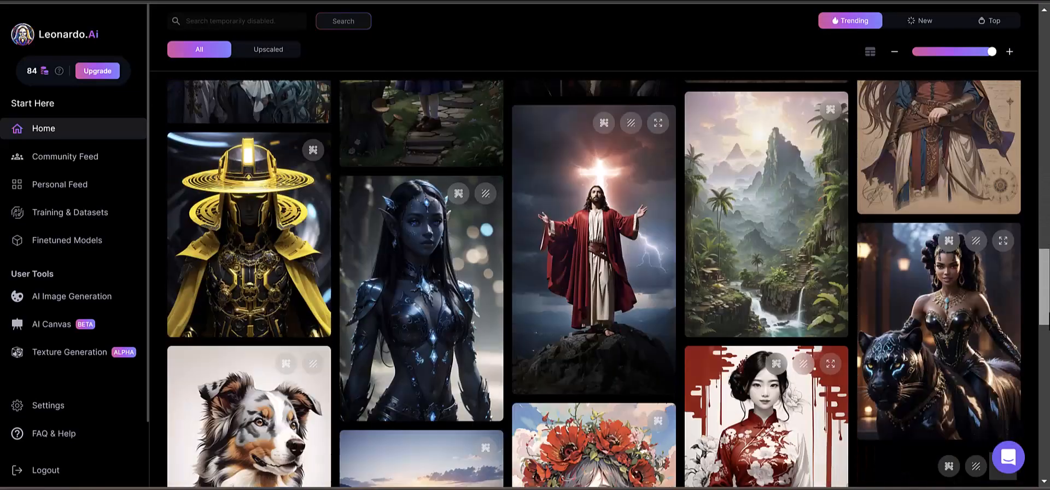
pyautogui.scroll(2, 609, 284)
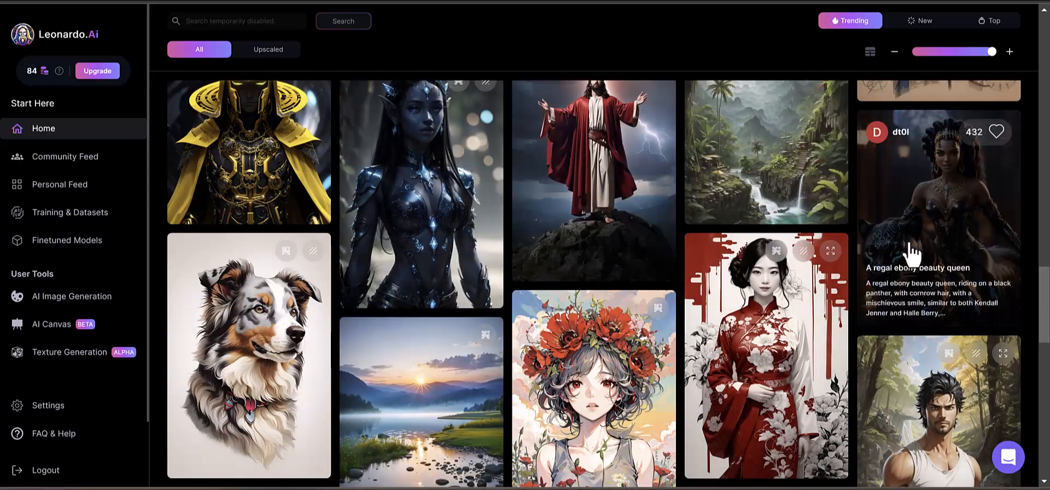
pyautogui.click(999, 151)
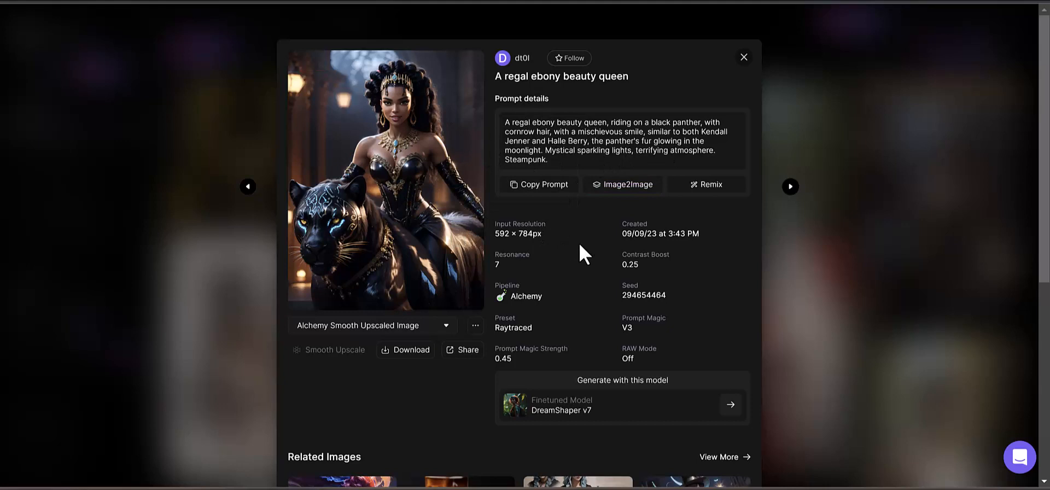
# - View the image's Alchemy Crisp Upscaled version, look over the related images, and close the image details
pyautogui.click(445, 327)
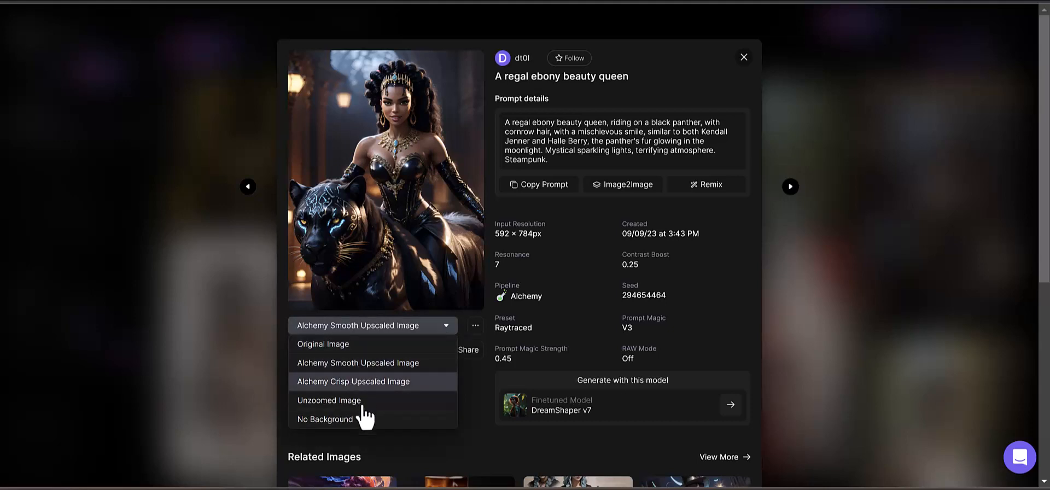
pyautogui.click(377, 381)
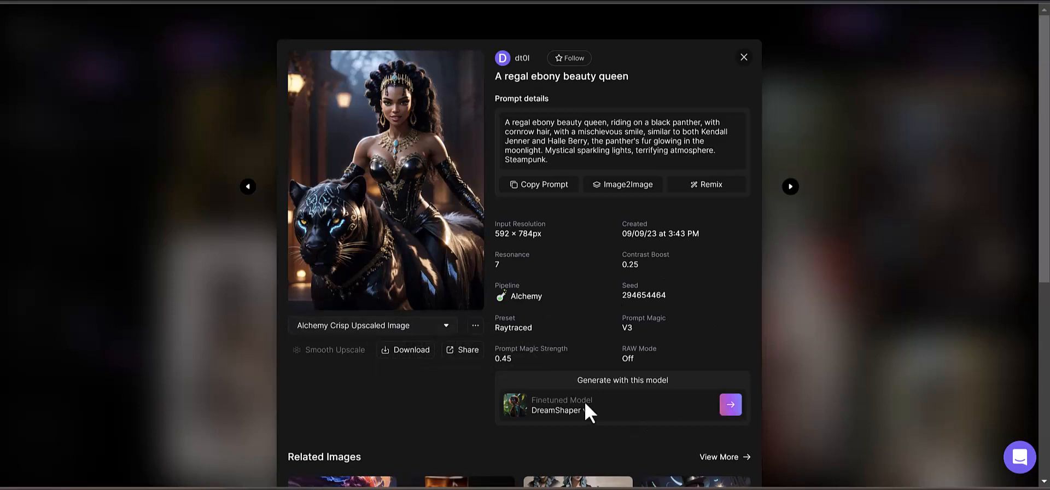
pyautogui.click(706, 184)
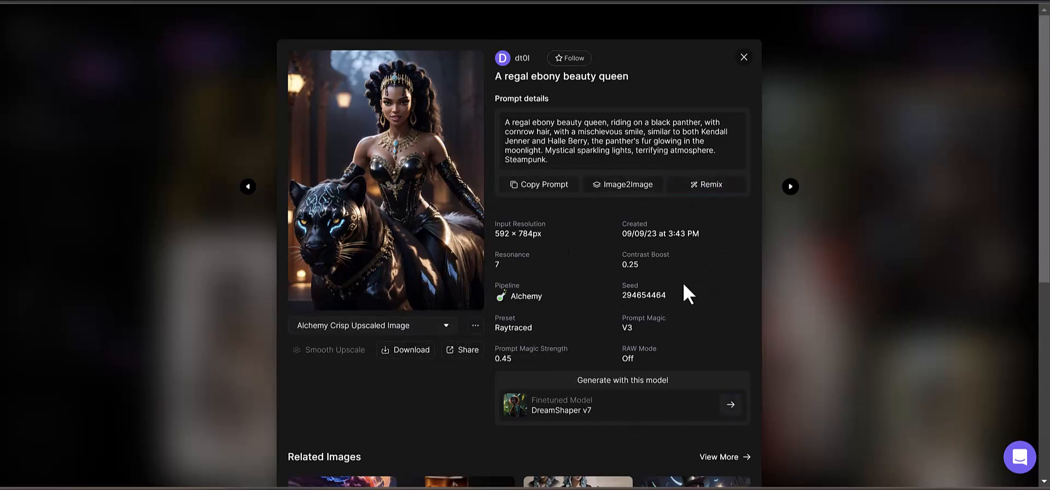
pyautogui.scroll(-6, 848, 263)
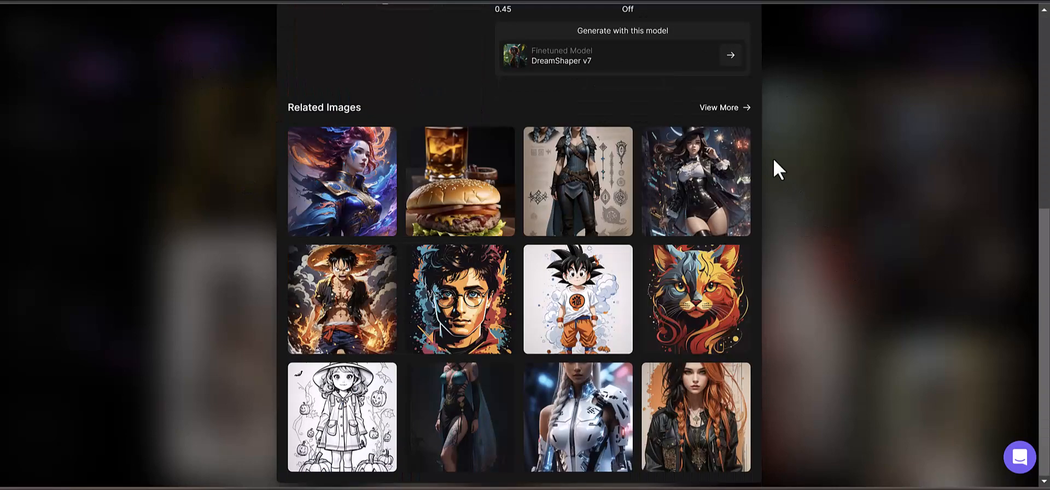
pyautogui.scroll(6, 798, 175)
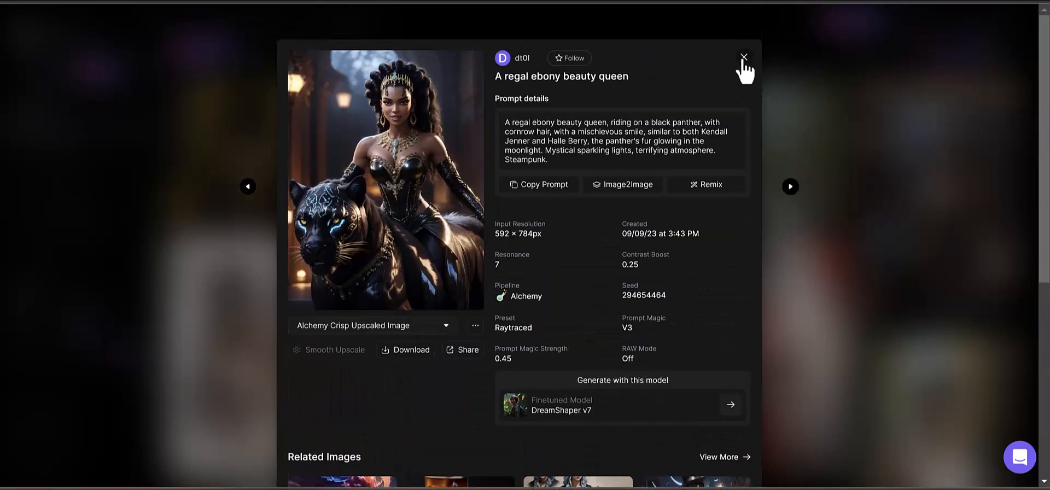
pyautogui.click(743, 57)
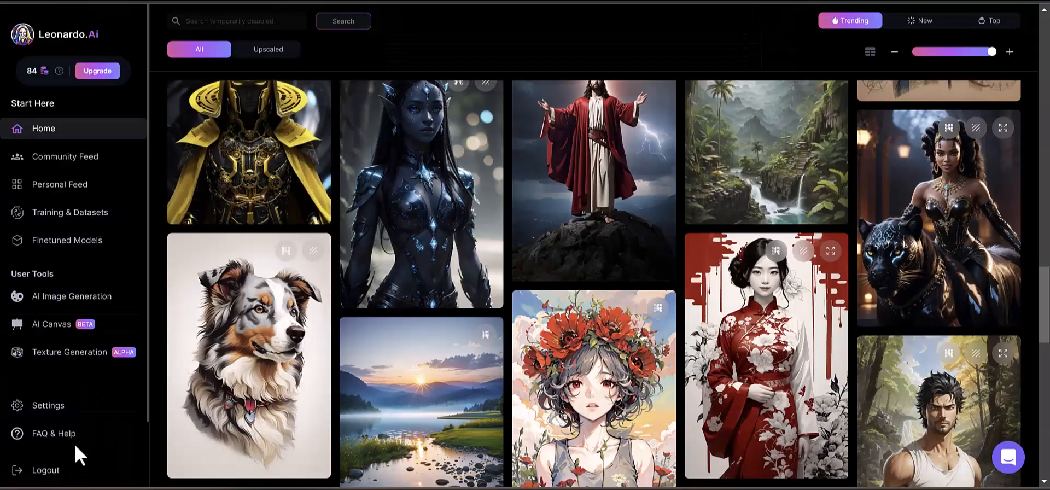
# - Open the FAQ & Help section and read the FAQ answer about using generated images for commercial purposes
pyautogui.click(55, 433)
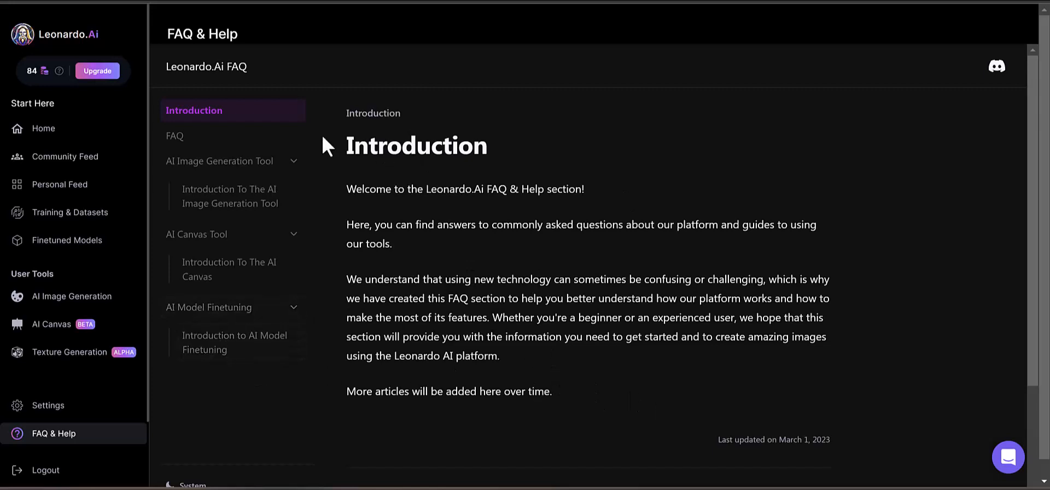
pyautogui.scroll(-3, 508, 394)
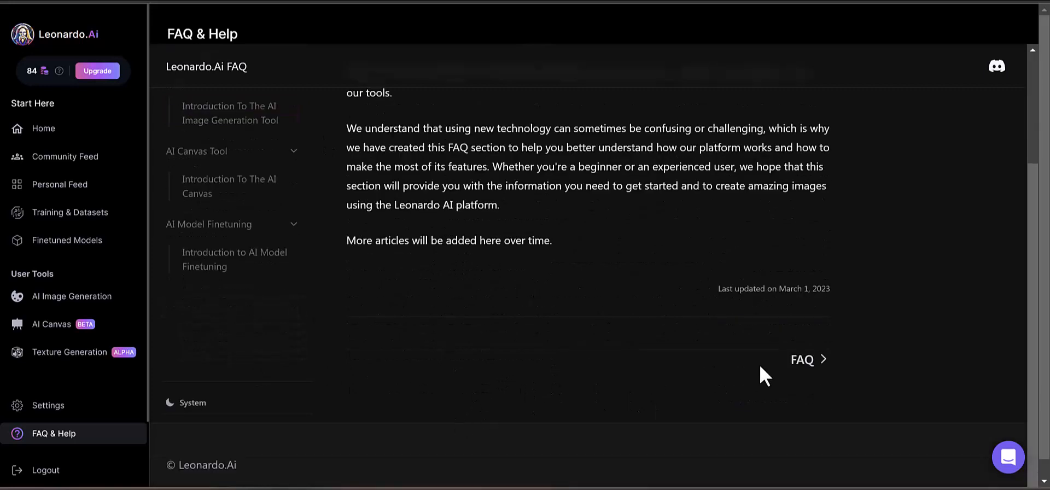
pyautogui.click(809, 362)
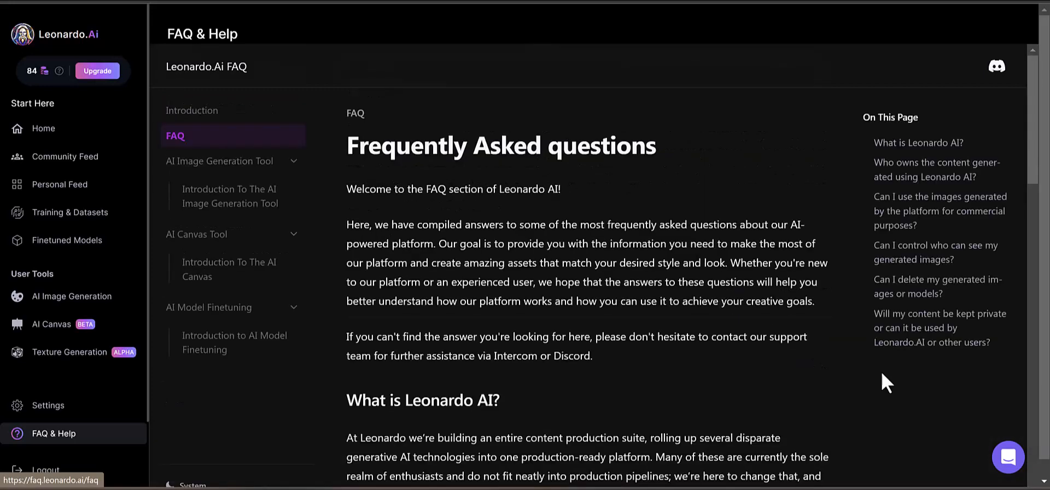
pyautogui.click(951, 211)
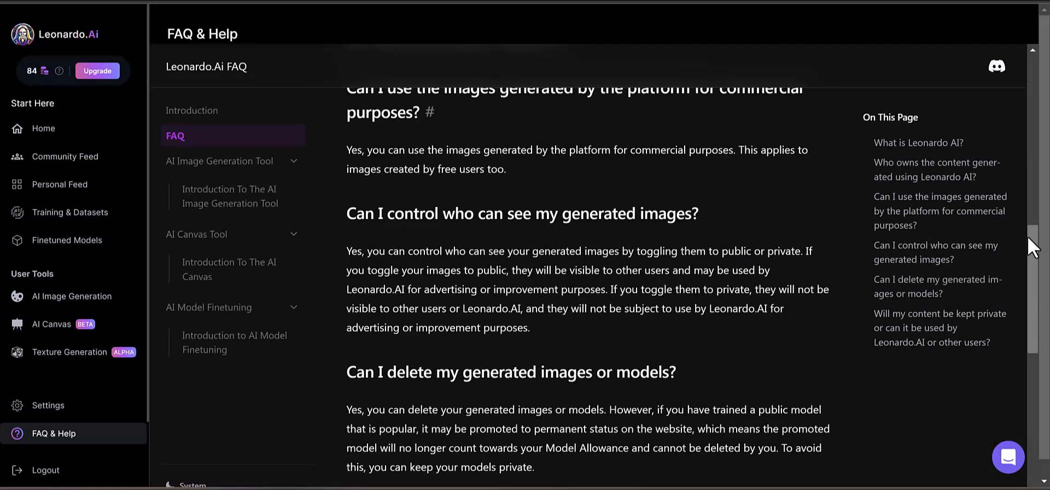
pyautogui.scroll(1, 1031, 238)
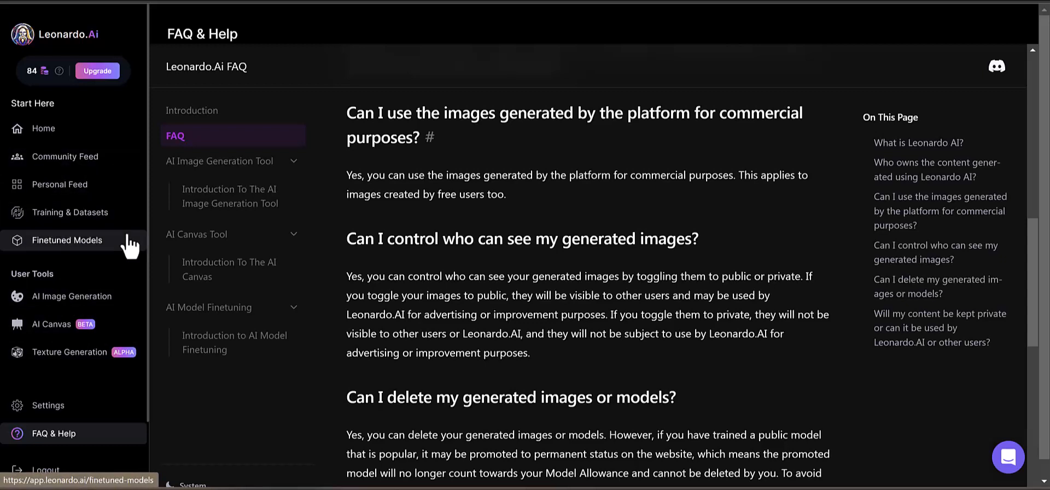
# - Open the "Adult woman" flower-crown image from the Community Feed and examine its prompt and negative prompt
pyautogui.click(82, 156)
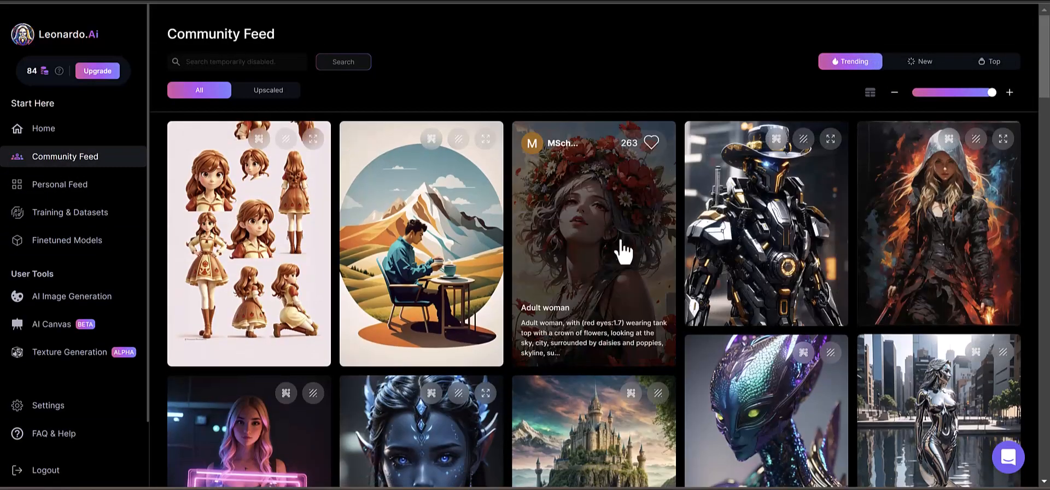
pyautogui.click(662, 254)
pyautogui.click(539, 184)
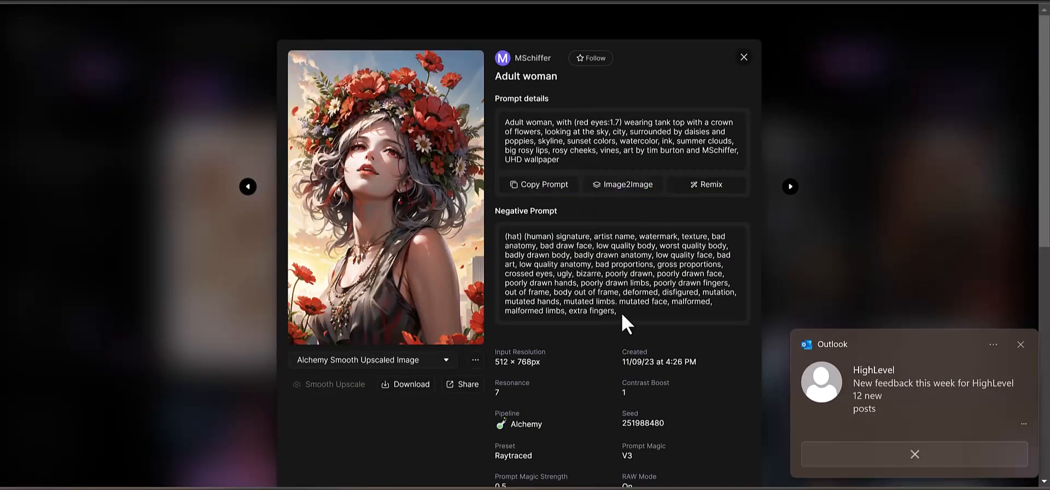
pyautogui.moveTo(621, 312); pyautogui.dragTo(504, 236)
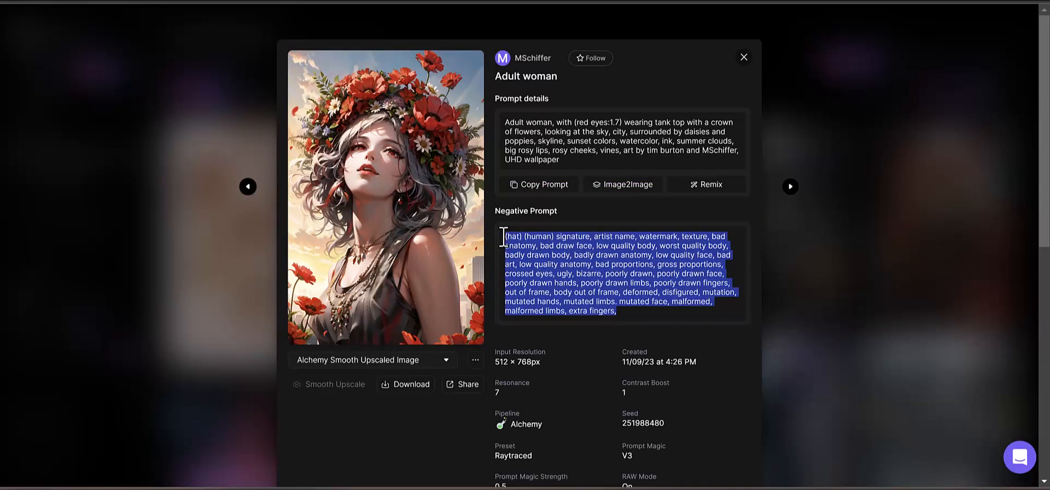
pyautogui.click(636, 219)
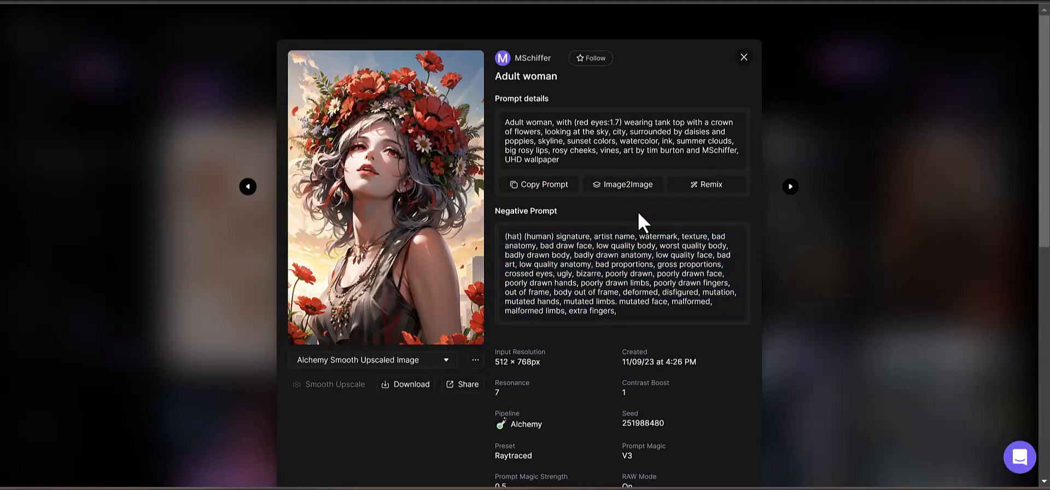
# - Remix the "Adult woman" image in AI Image Generation and look through the previously generated images
pyautogui.click(709, 187)
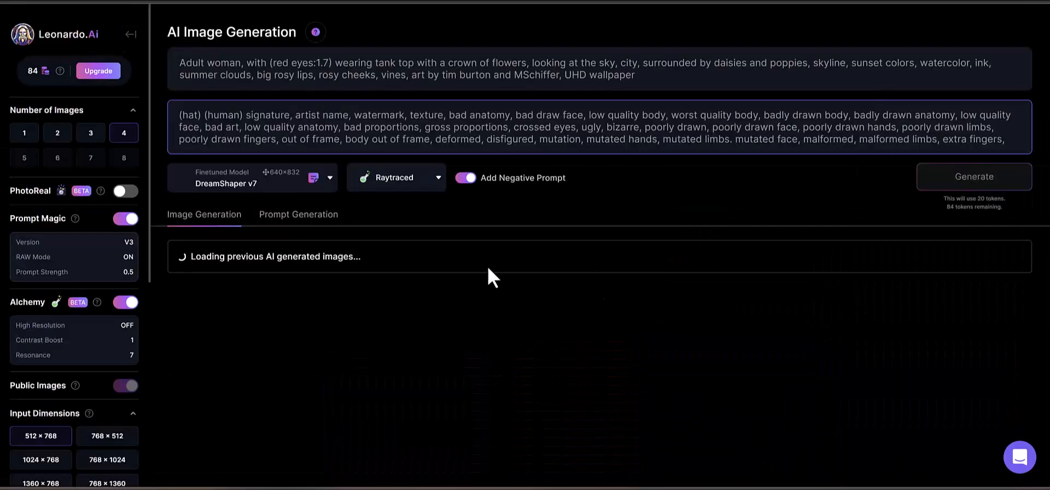
pyautogui.scroll(-10, 590, 347)
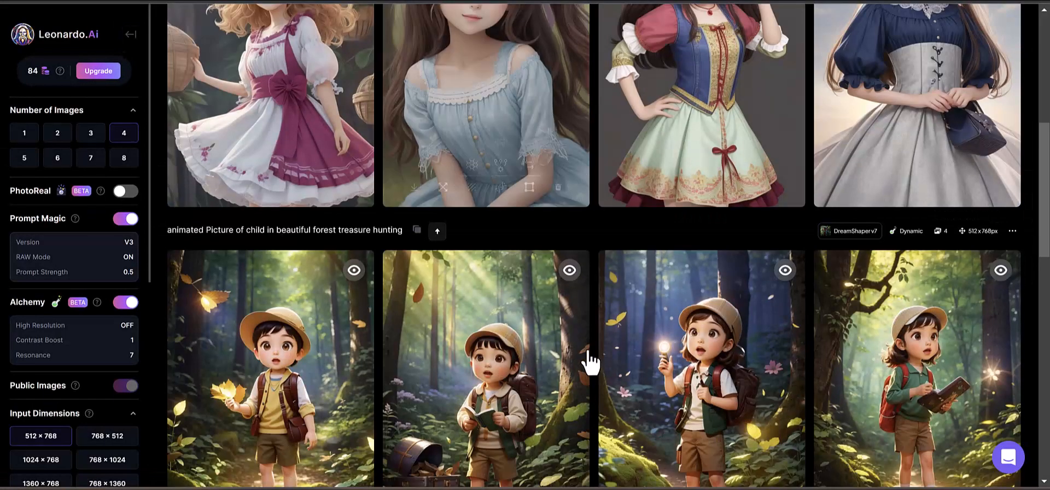
pyautogui.scroll(10, 587, 367)
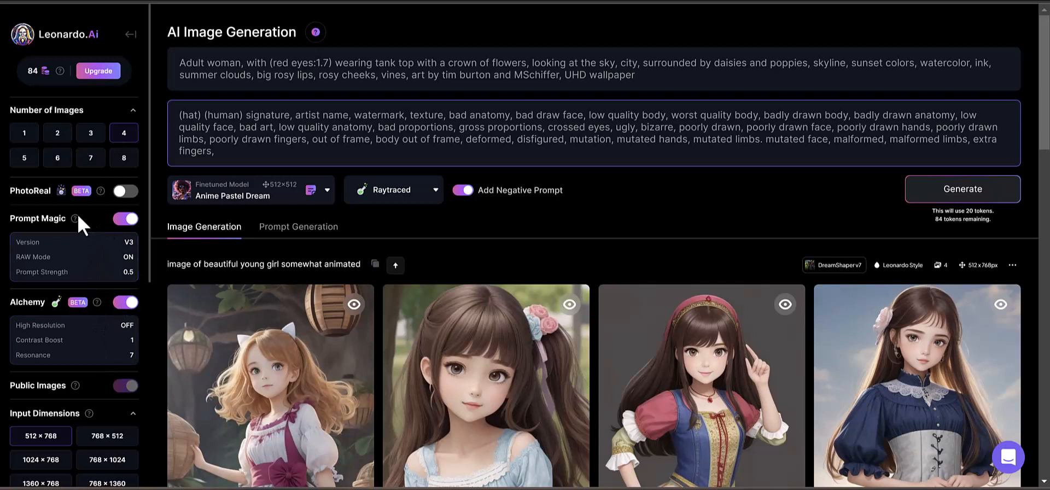
# - Try PhotoReal on and off, read the Prompt Magic explanation, and turn Prompt Magic on
pyautogui.click(126, 192)
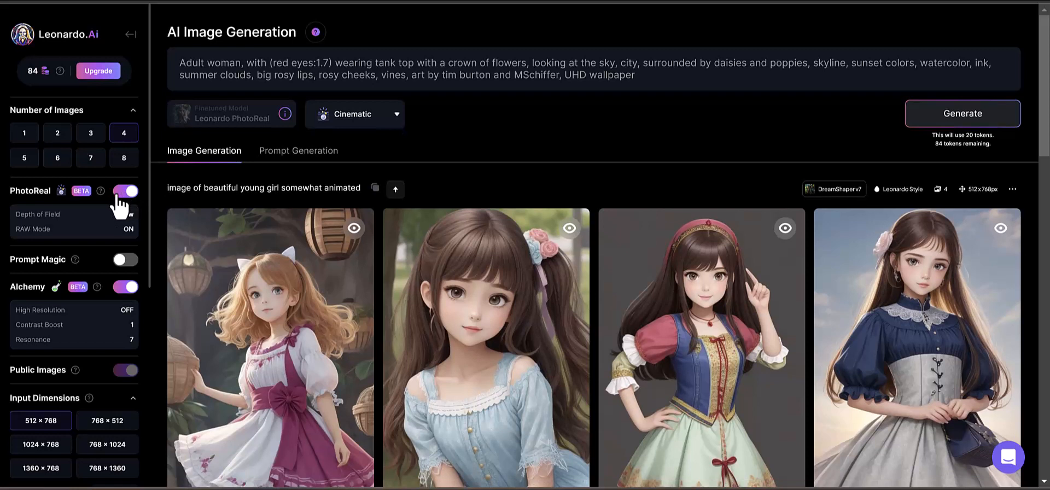
pyautogui.click(111, 198)
pyautogui.moveTo(100, 192)
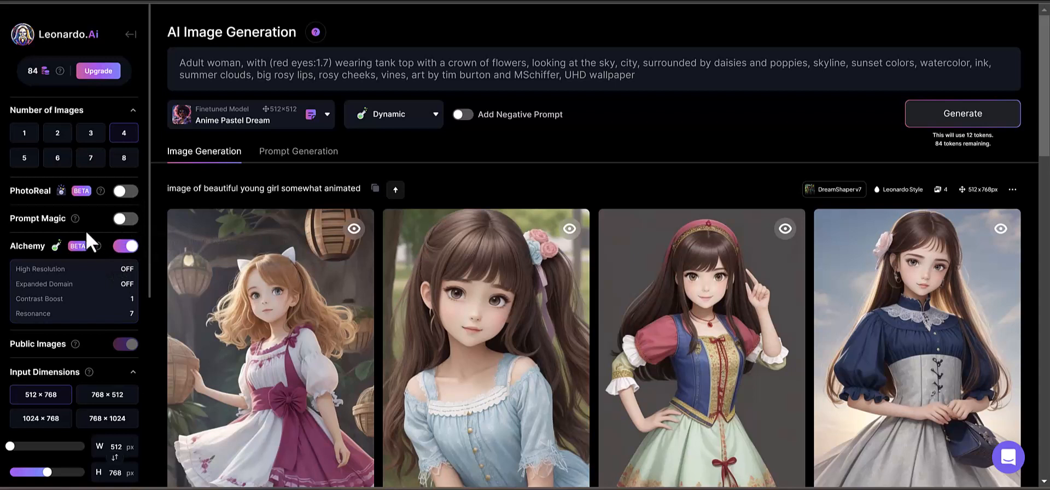
pyautogui.moveTo(72, 218)
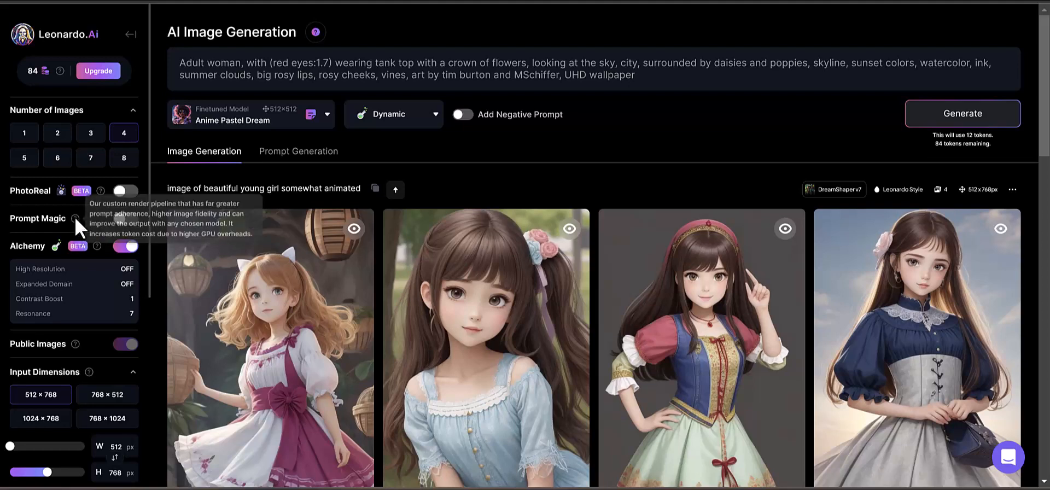
pyautogui.click(134, 223)
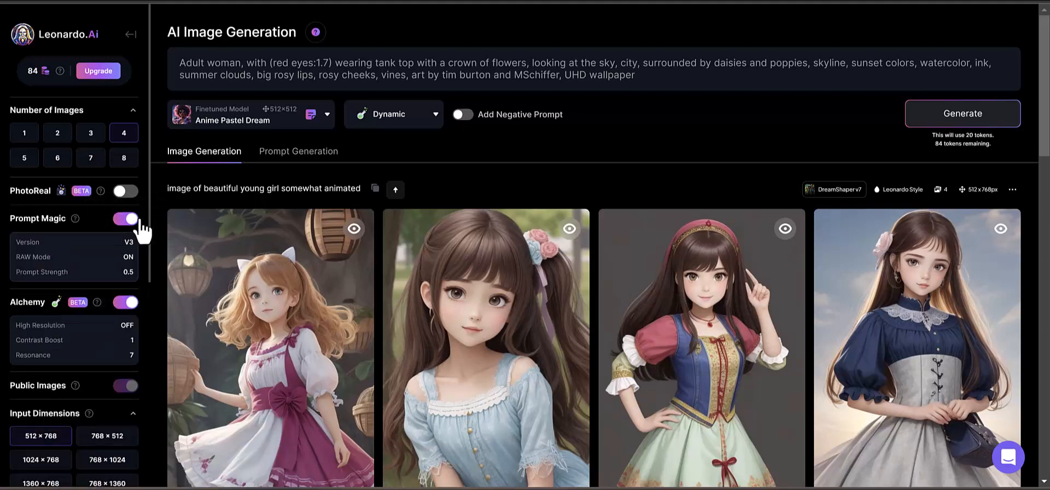
# - Review the remaining generation settings, generate four 512 × 768 flower-crown images with Anime Pastel Dream and Dynamic, and look over them
pyautogui.scroll(-5, 90, 373)
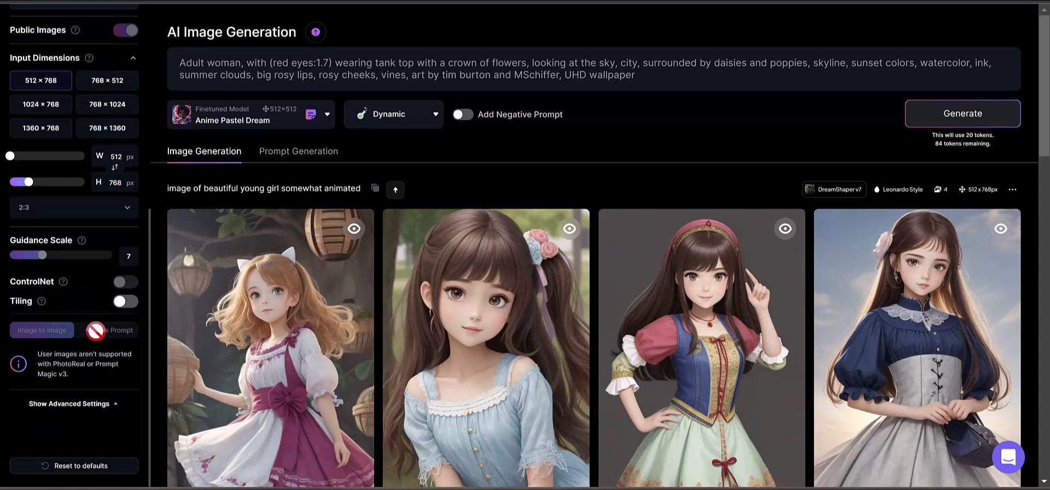
pyautogui.scroll(6, 107, 353)
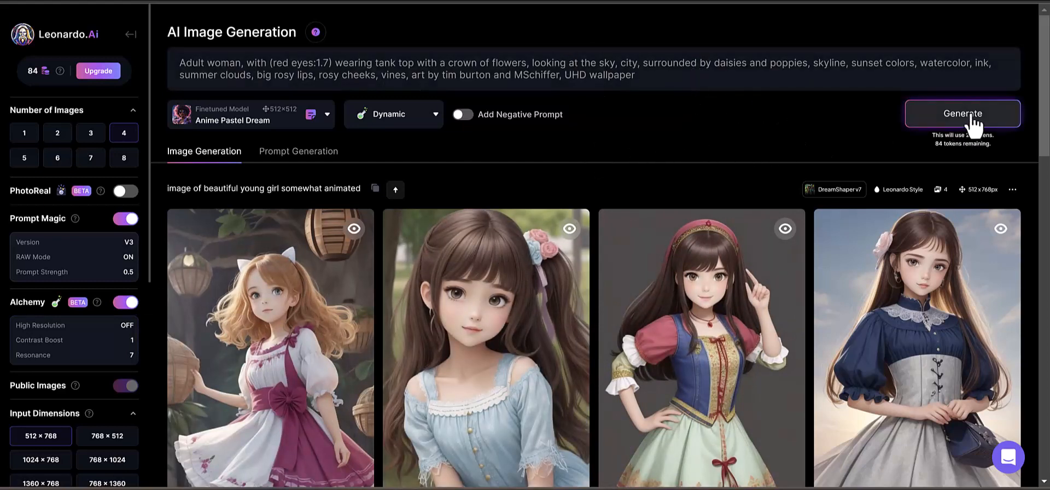
pyautogui.click(935, 115)
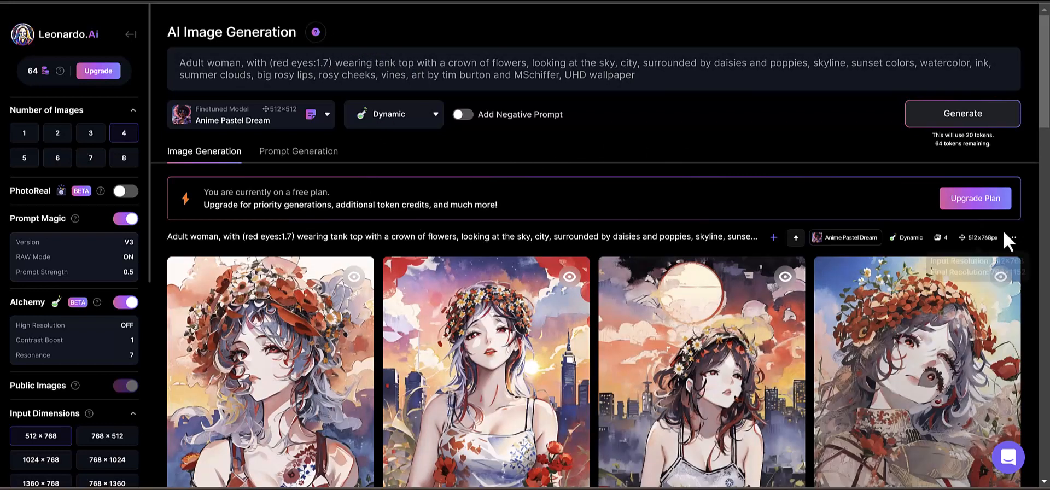
pyautogui.moveTo(1046, 116)
pyautogui.mouseDown()
pyautogui.moveTo(1045, 200)
pyautogui.moveTo(1048, 131)
pyautogui.mouseUp()
pyautogui.moveTo(616, 268)
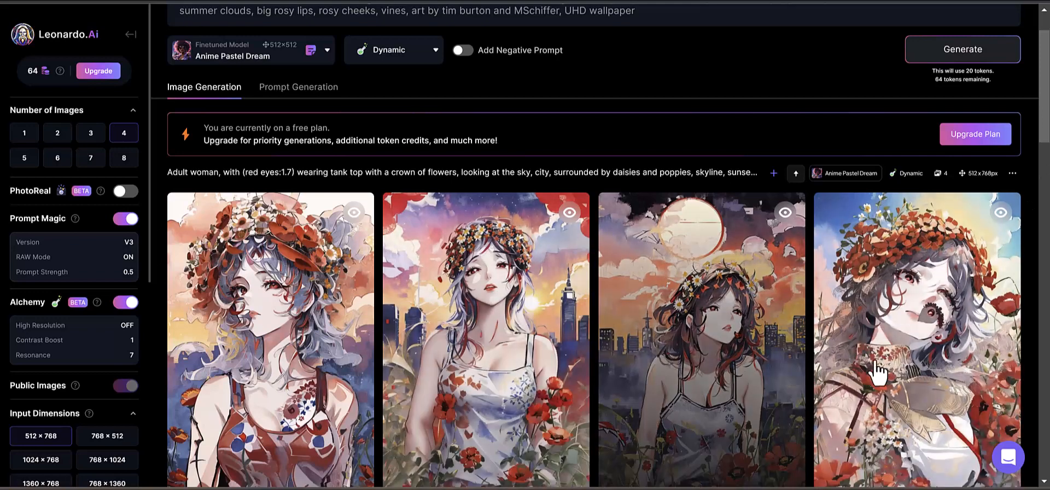
pyautogui.moveTo(867, 382)
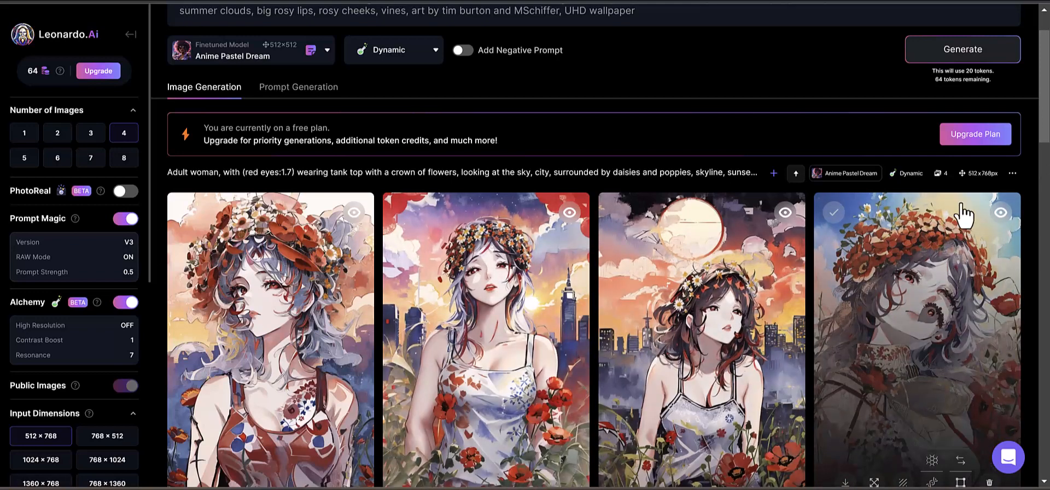
pyautogui.scroll(2, 1044, 118)
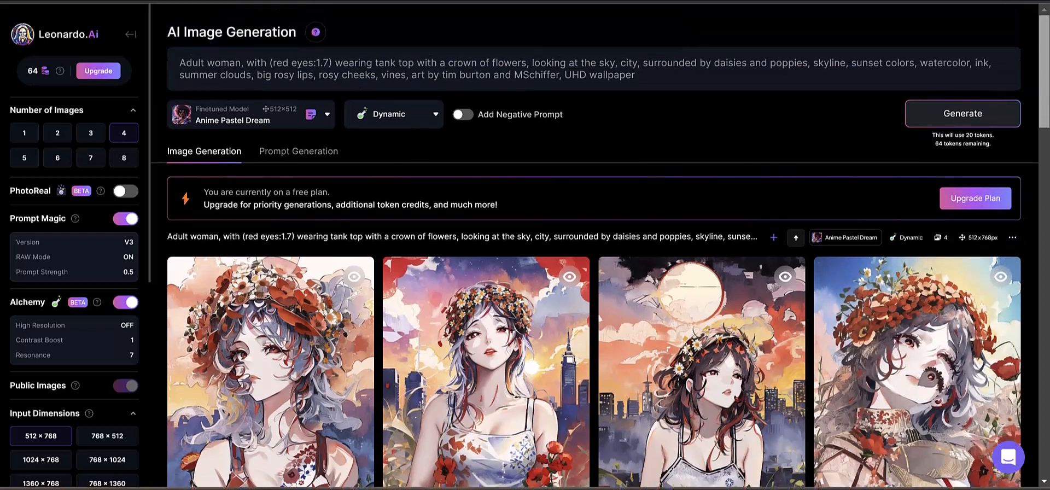
# - Replace the prompt with "Picture of animated child treasure hunting in beautiful forest" and generate the images
pyautogui.tripleClick(532, 64)
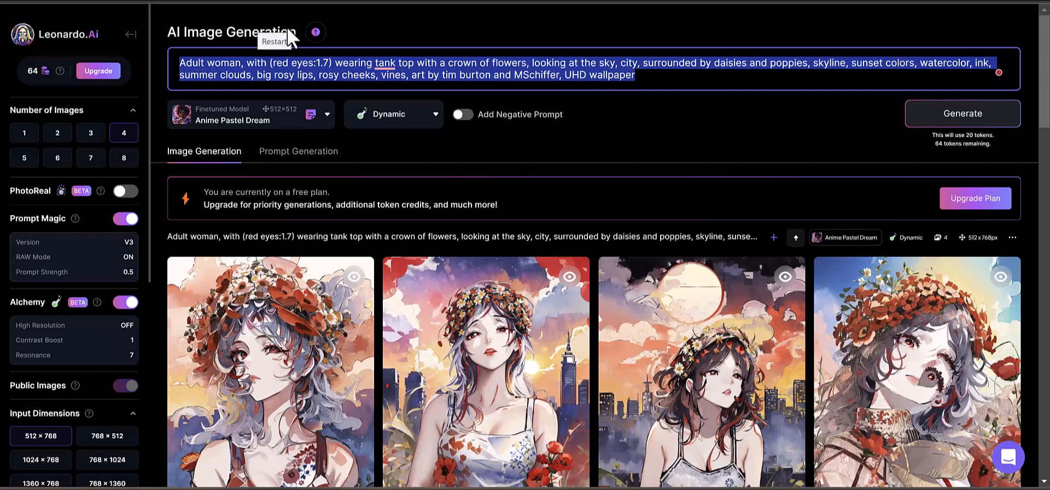
pyautogui.press('BackSpace')
pyautogui.write('Picture')
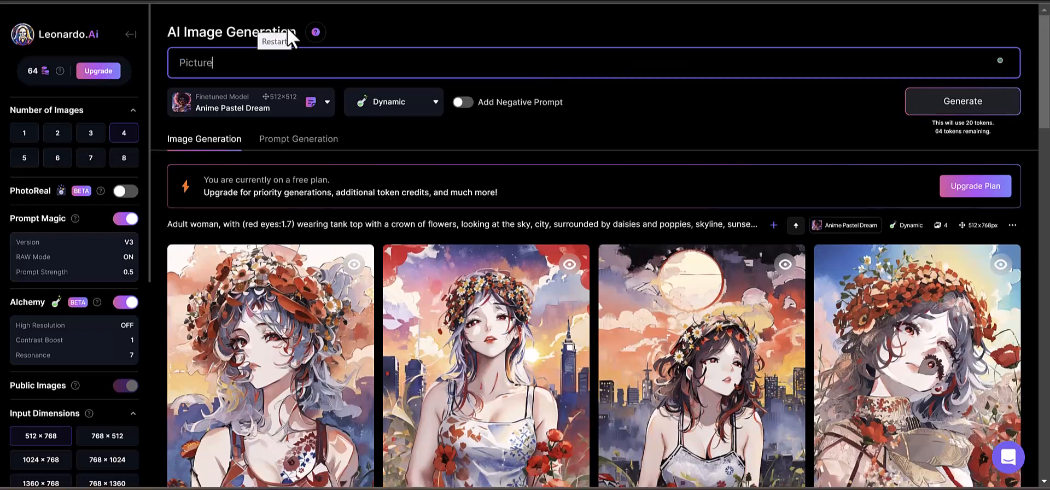
pyautogui.write(' of animated chid')
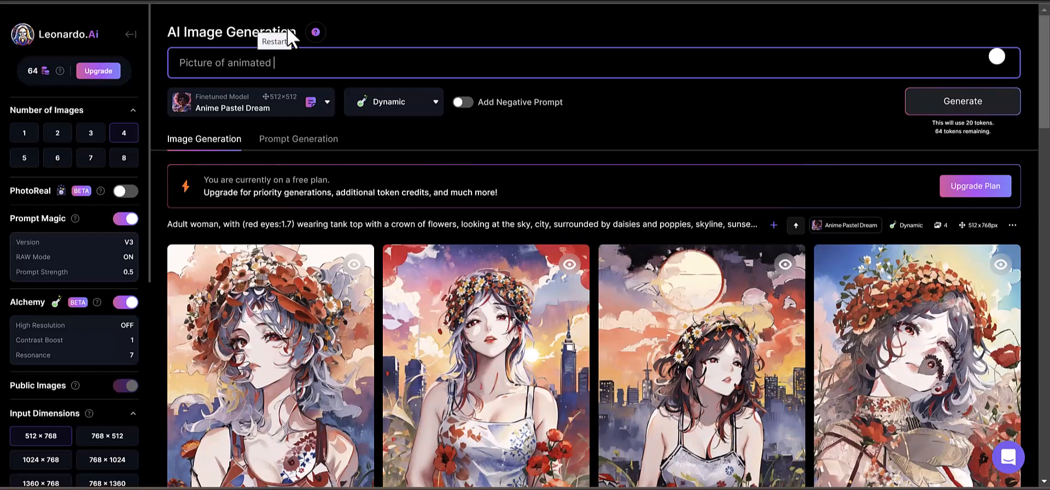
pyautogui.press('BackSpace')
pyautogui.press('BackSpace')
pyautogui.write('ld treasure')
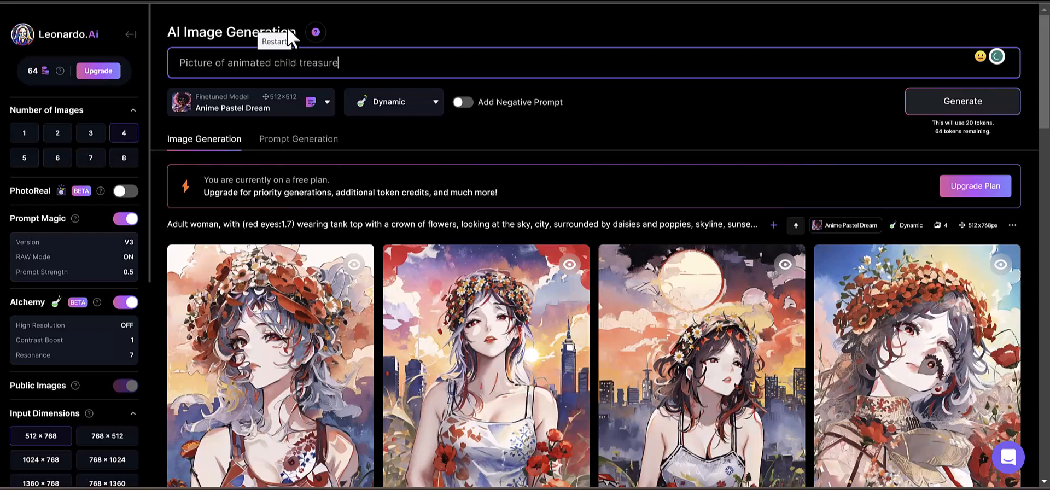
pyautogui.write(' hunting in beautiful ')
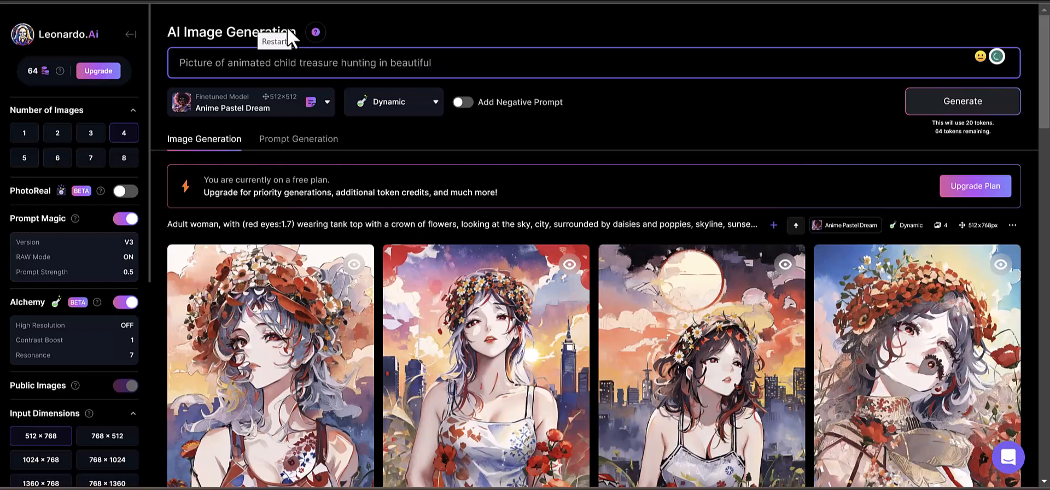
pyautogui.write('forest')
pyautogui.press('Return')
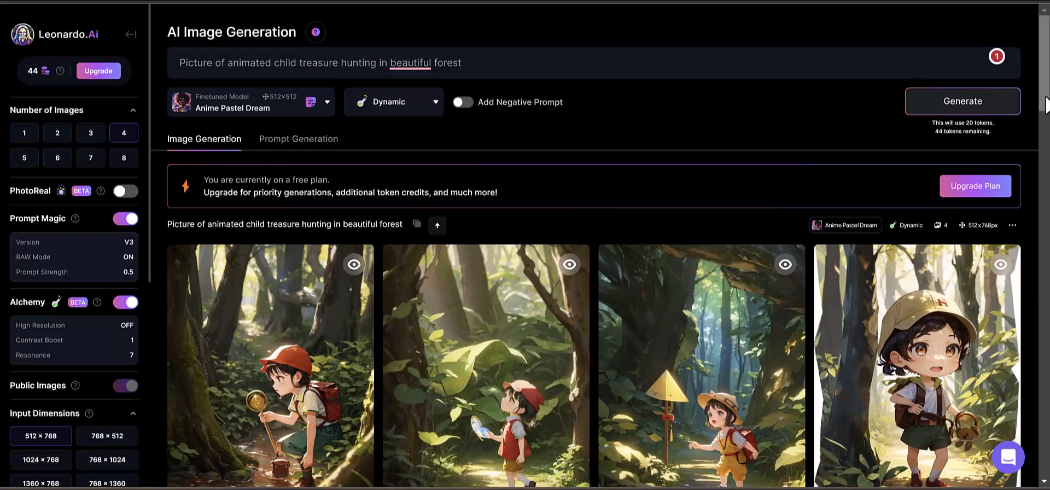
# - Compare the new treasure-hunting images with the earlier child-in-forest generations made with DreamShaper v7
pyautogui.moveTo(1045, 104); pyautogui.dragTo(1046, 347)
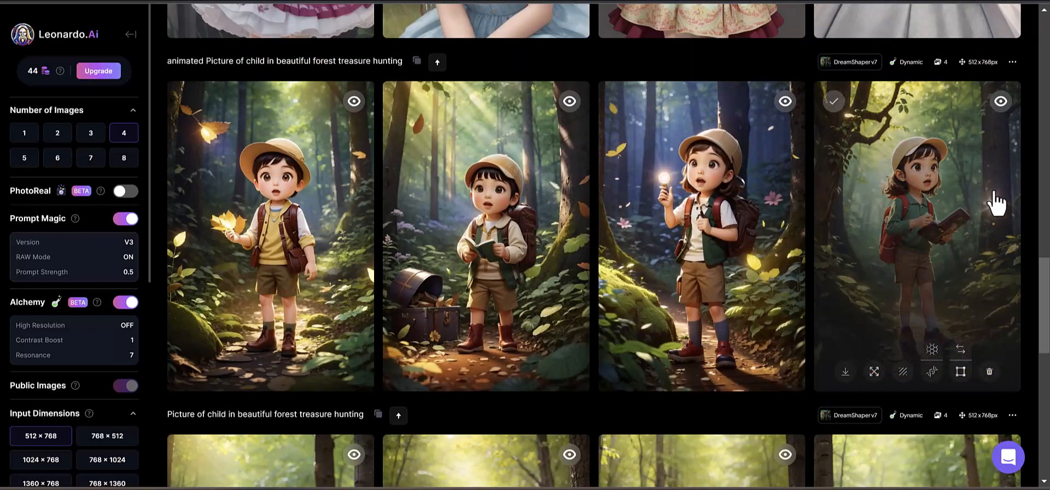
pyautogui.moveTo(1045, 303); pyautogui.dragTo(1045, 346)
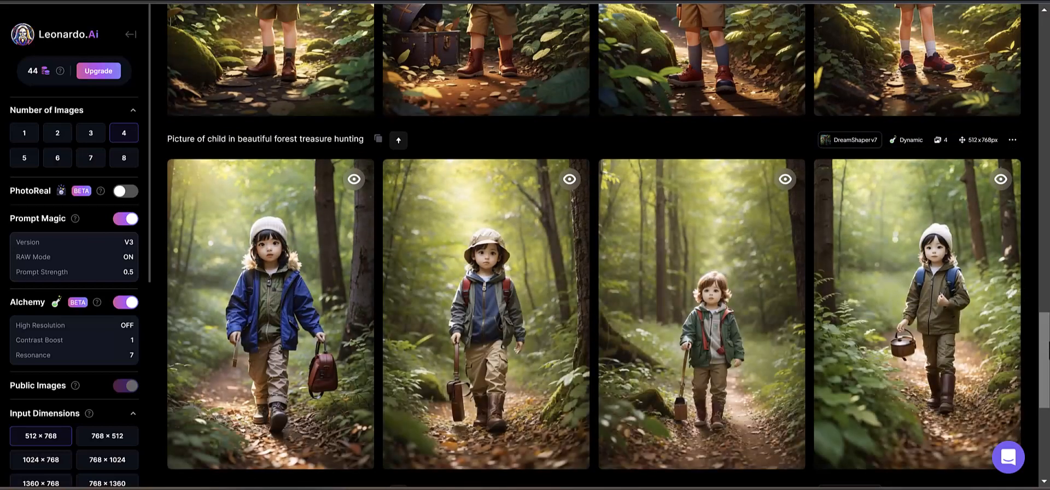
pyautogui.moveTo(1045, 358); pyautogui.dragTo(1046, 441)
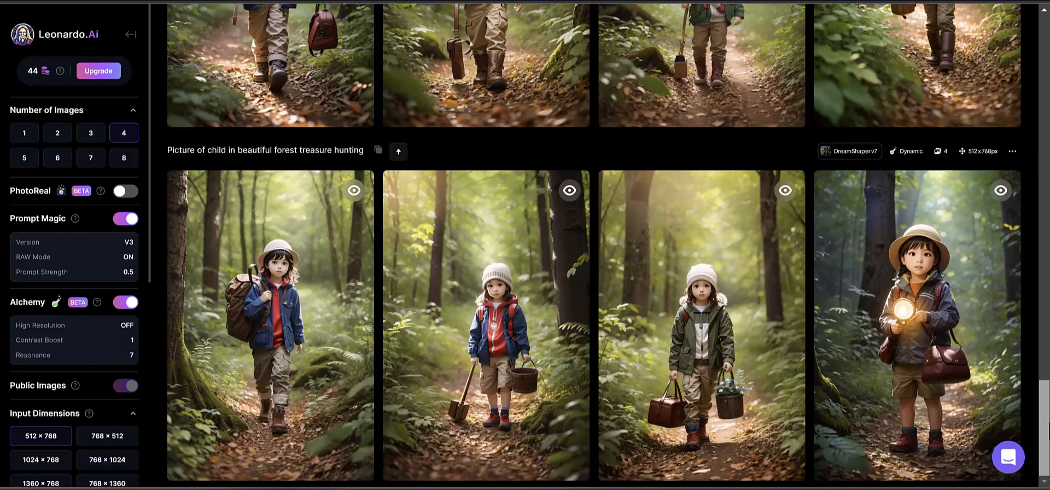
pyautogui.moveTo(1047, 441); pyautogui.dragTo(1047, 285)
pyautogui.scroll(7, 595, 246)
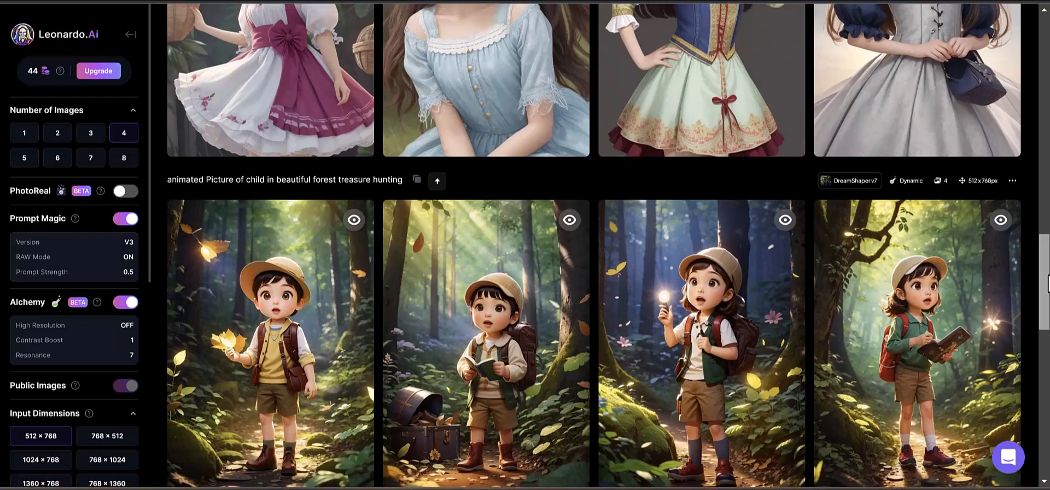
pyautogui.scroll(2, 595, 246)
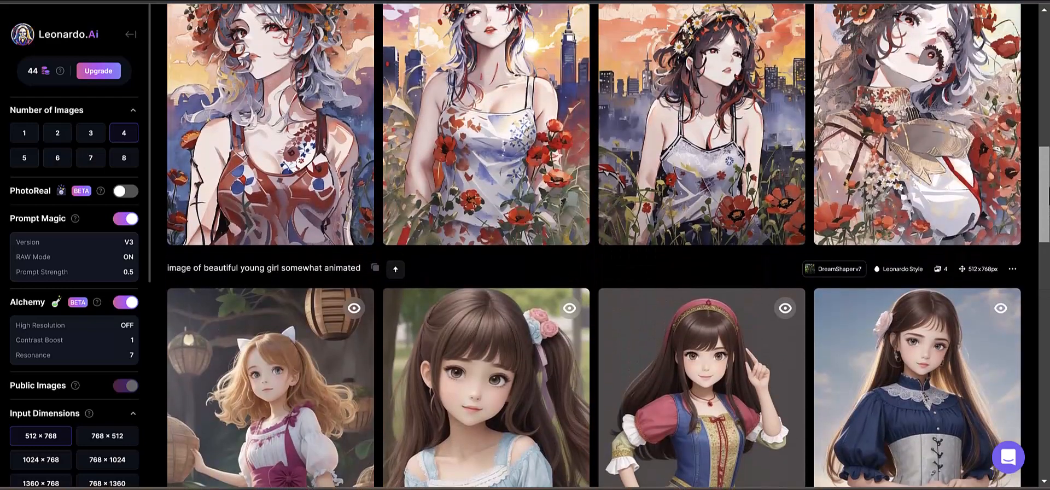
pyautogui.scroll(8, 1043, 101)
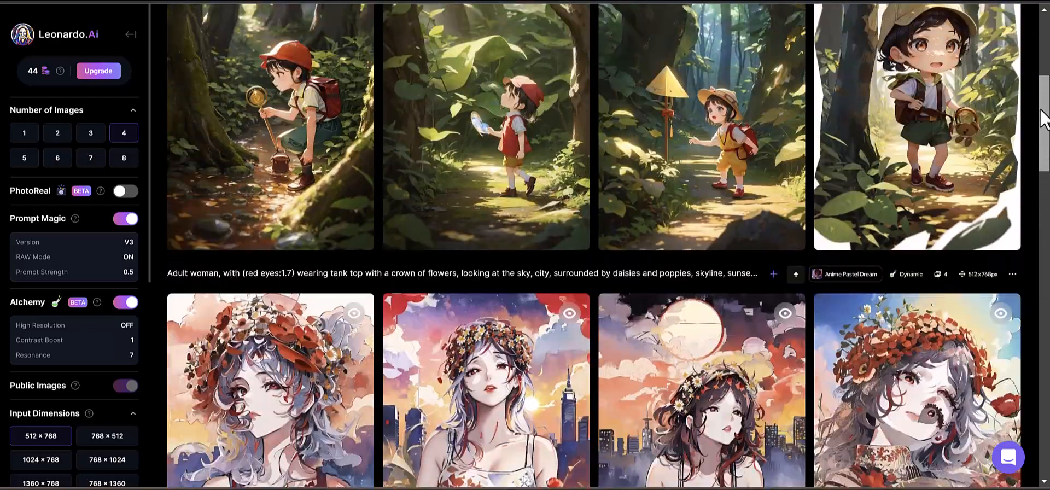
pyautogui.scroll(1, 1043, 104)
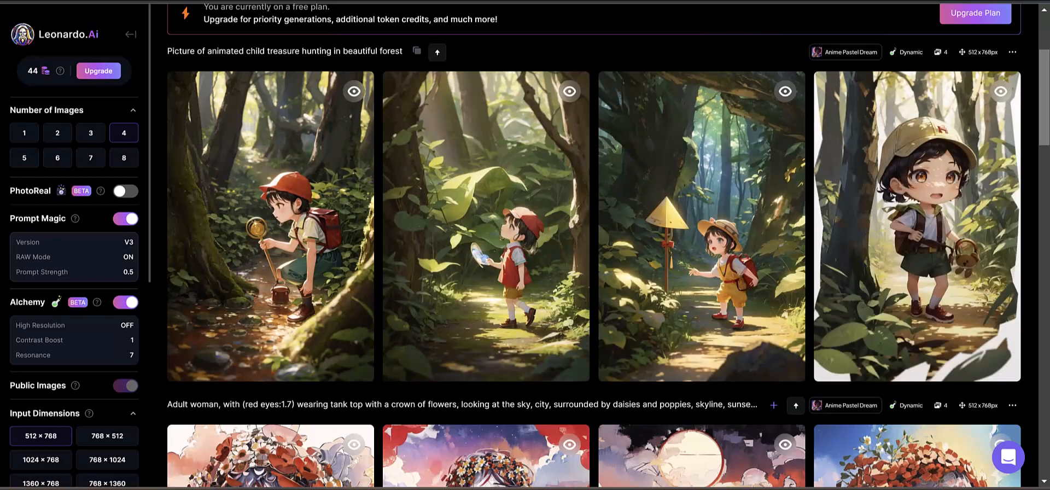
pyautogui.scroll(3, 385, 158)
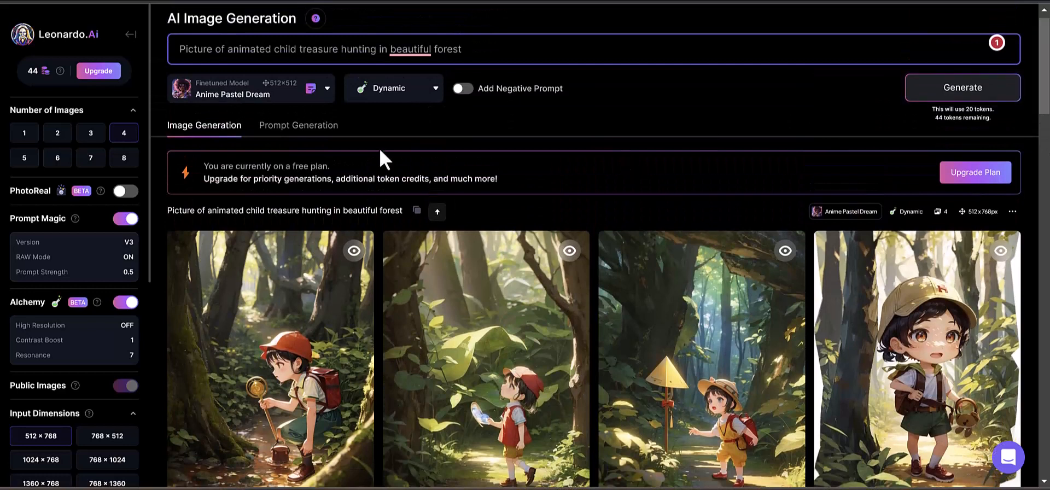
# - Switch the style preset to Illustration and generate the treasure-hunting prompt again
pyautogui.click(428, 92)
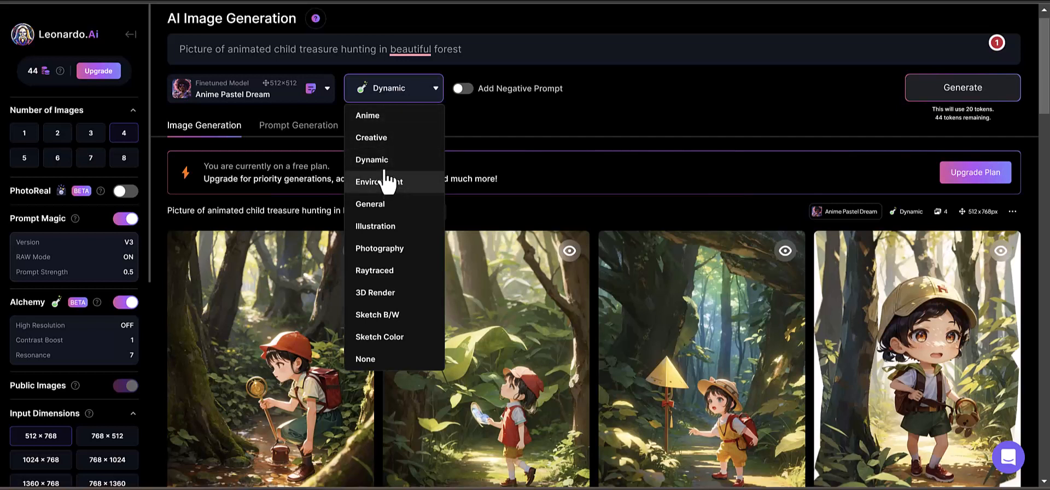
pyautogui.click(377, 229)
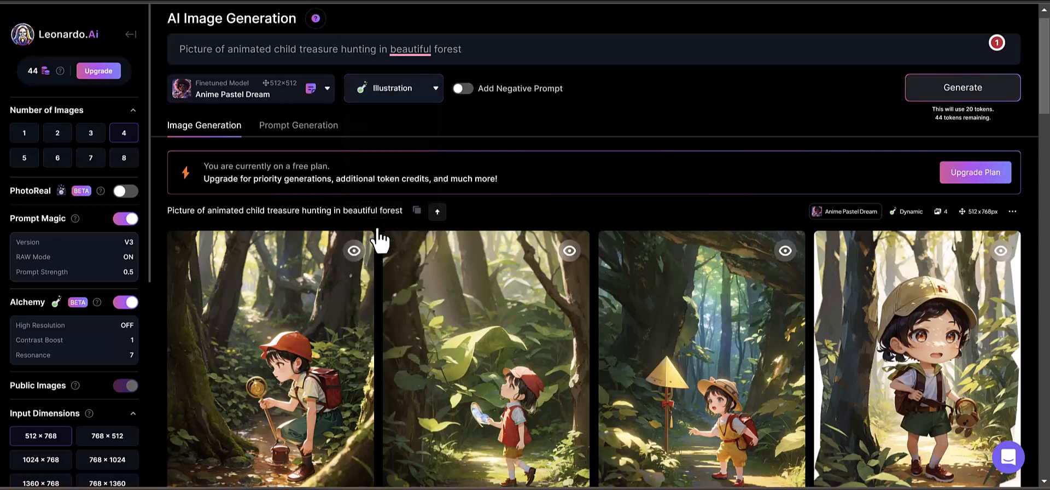
pyautogui.click(928, 96)
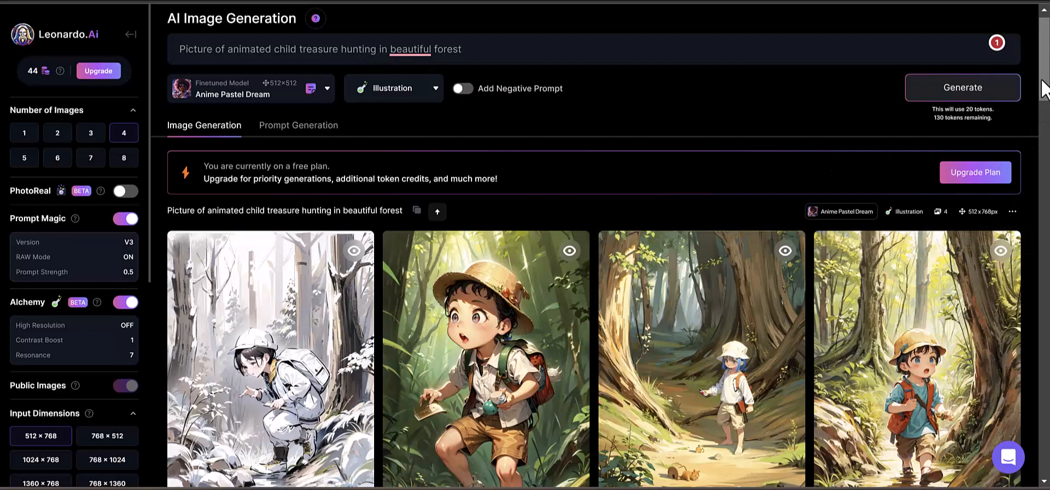
pyautogui.moveTo(1043, 90); pyautogui.dragTo(1045, 105)
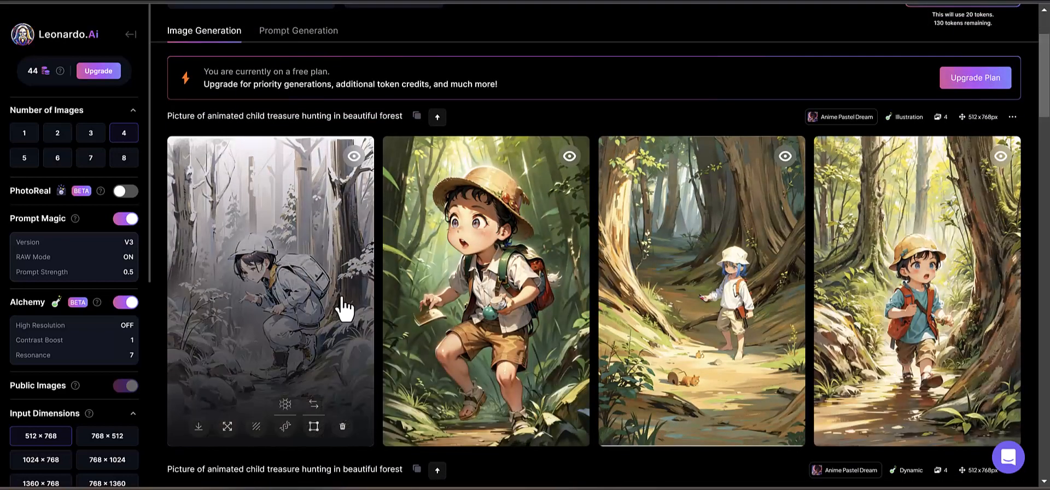
# - View the snowy-forest child image enlarged, close it, and look over the "animated kids pattern" images
pyautogui.click(330, 307)
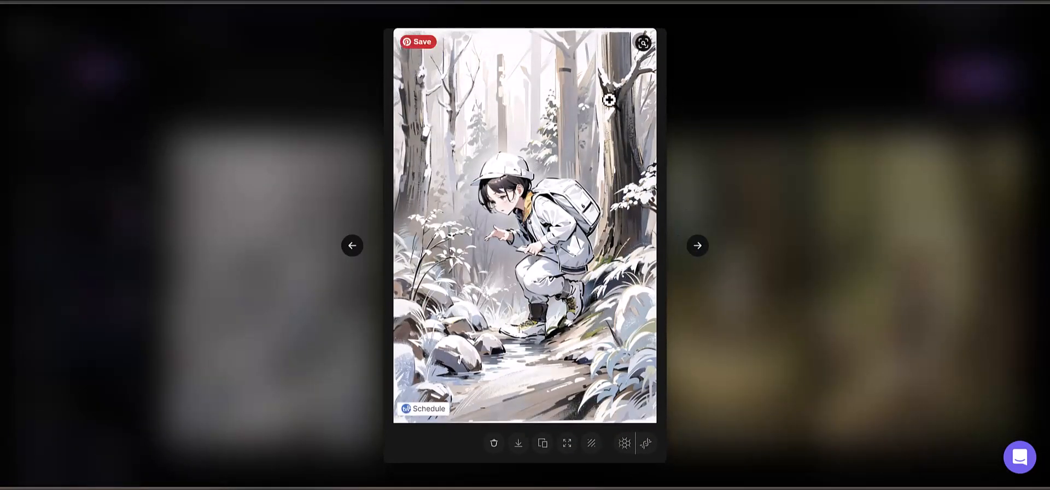
pyautogui.click(690, 88)
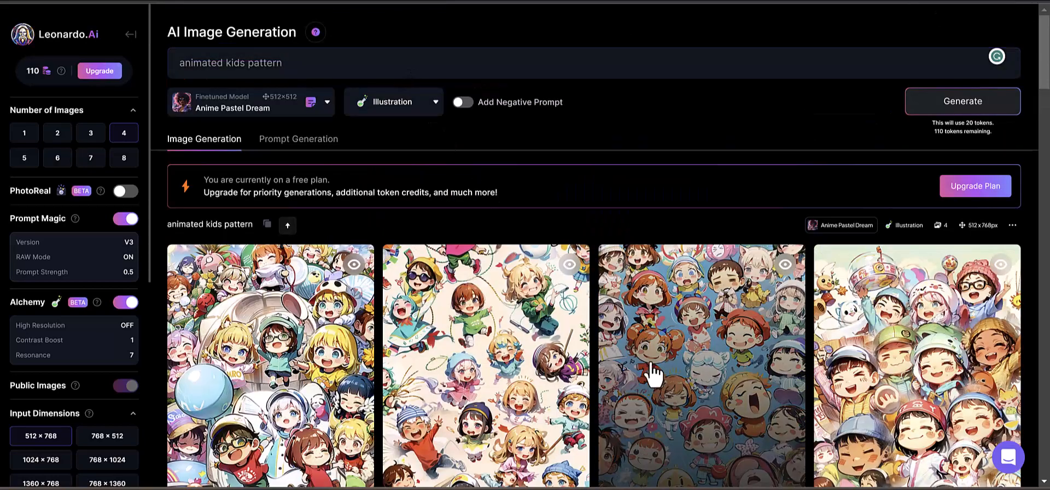
pyautogui.scroll(-7, 598, 265)
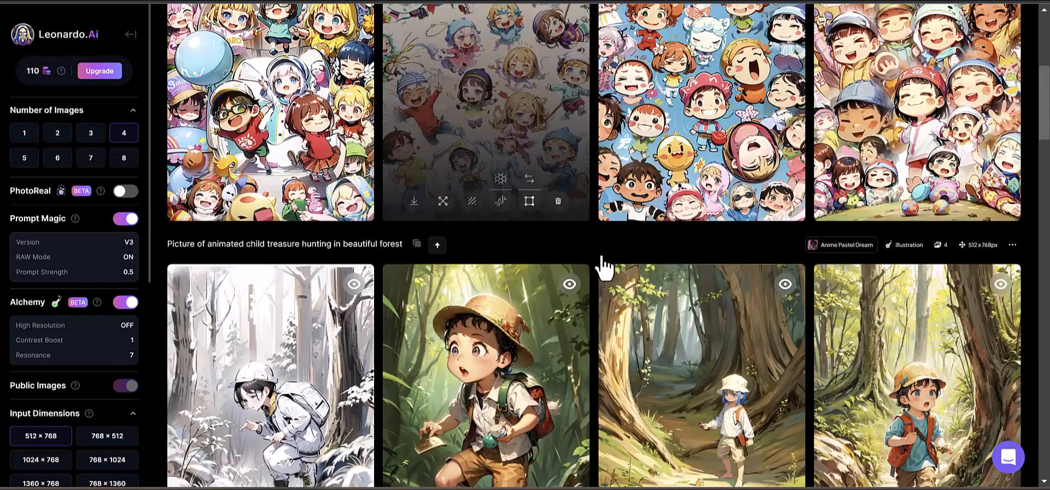
pyautogui.scroll(7, 798, 264)
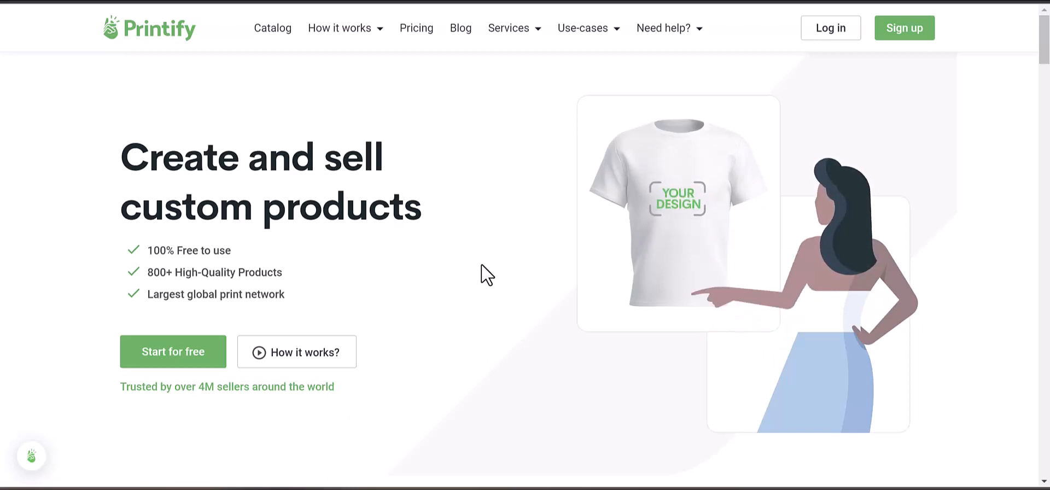
# - Look over the benefits listed on the Printify homepage for creating and selling custom products
pyautogui.scroll(-5, 488, 285)
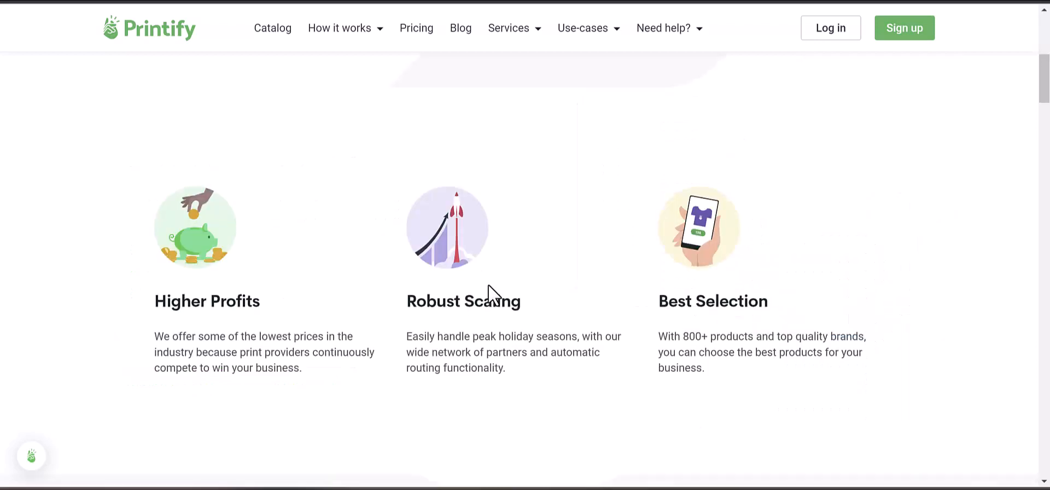
pyautogui.scroll(5, 601, 219)
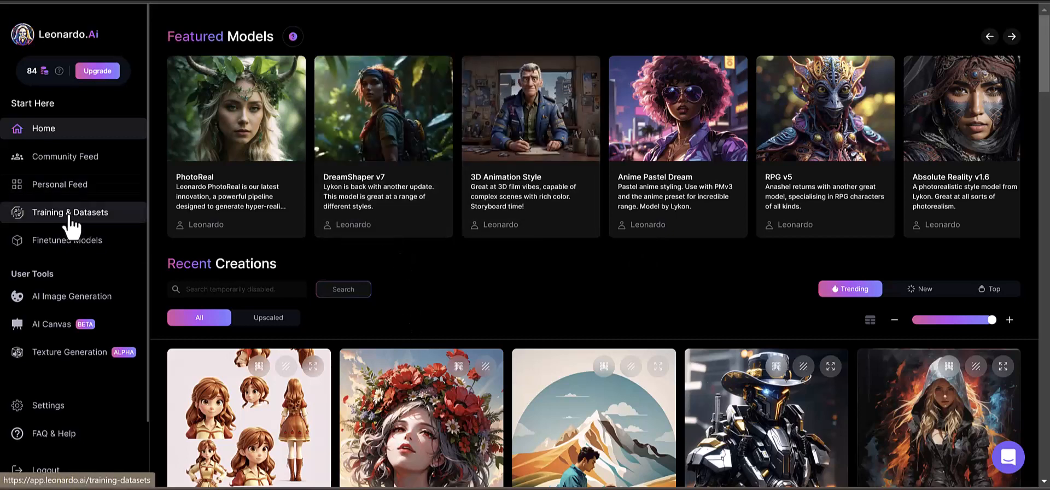
# - Switch to Leonardo.Ai and open the Finetuned Models gallery
pyautogui.click(73, 247)
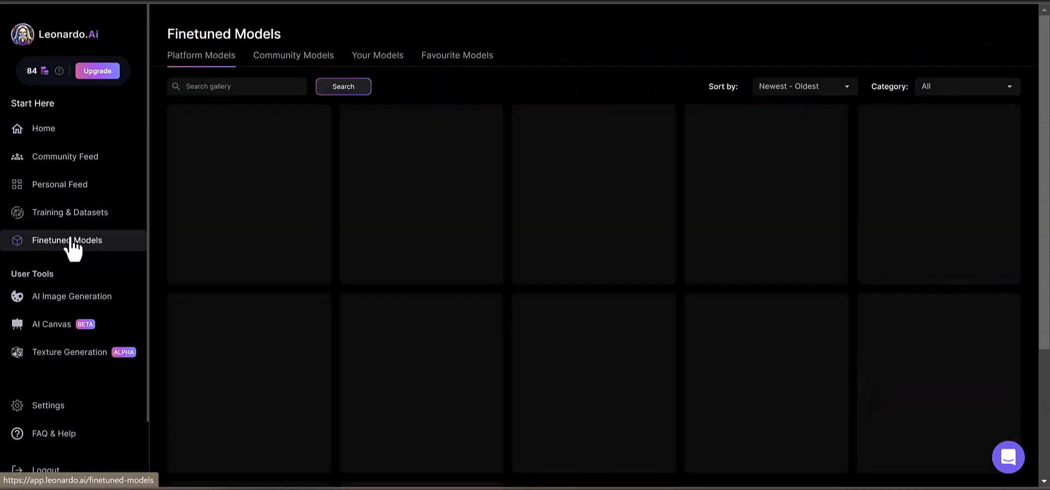